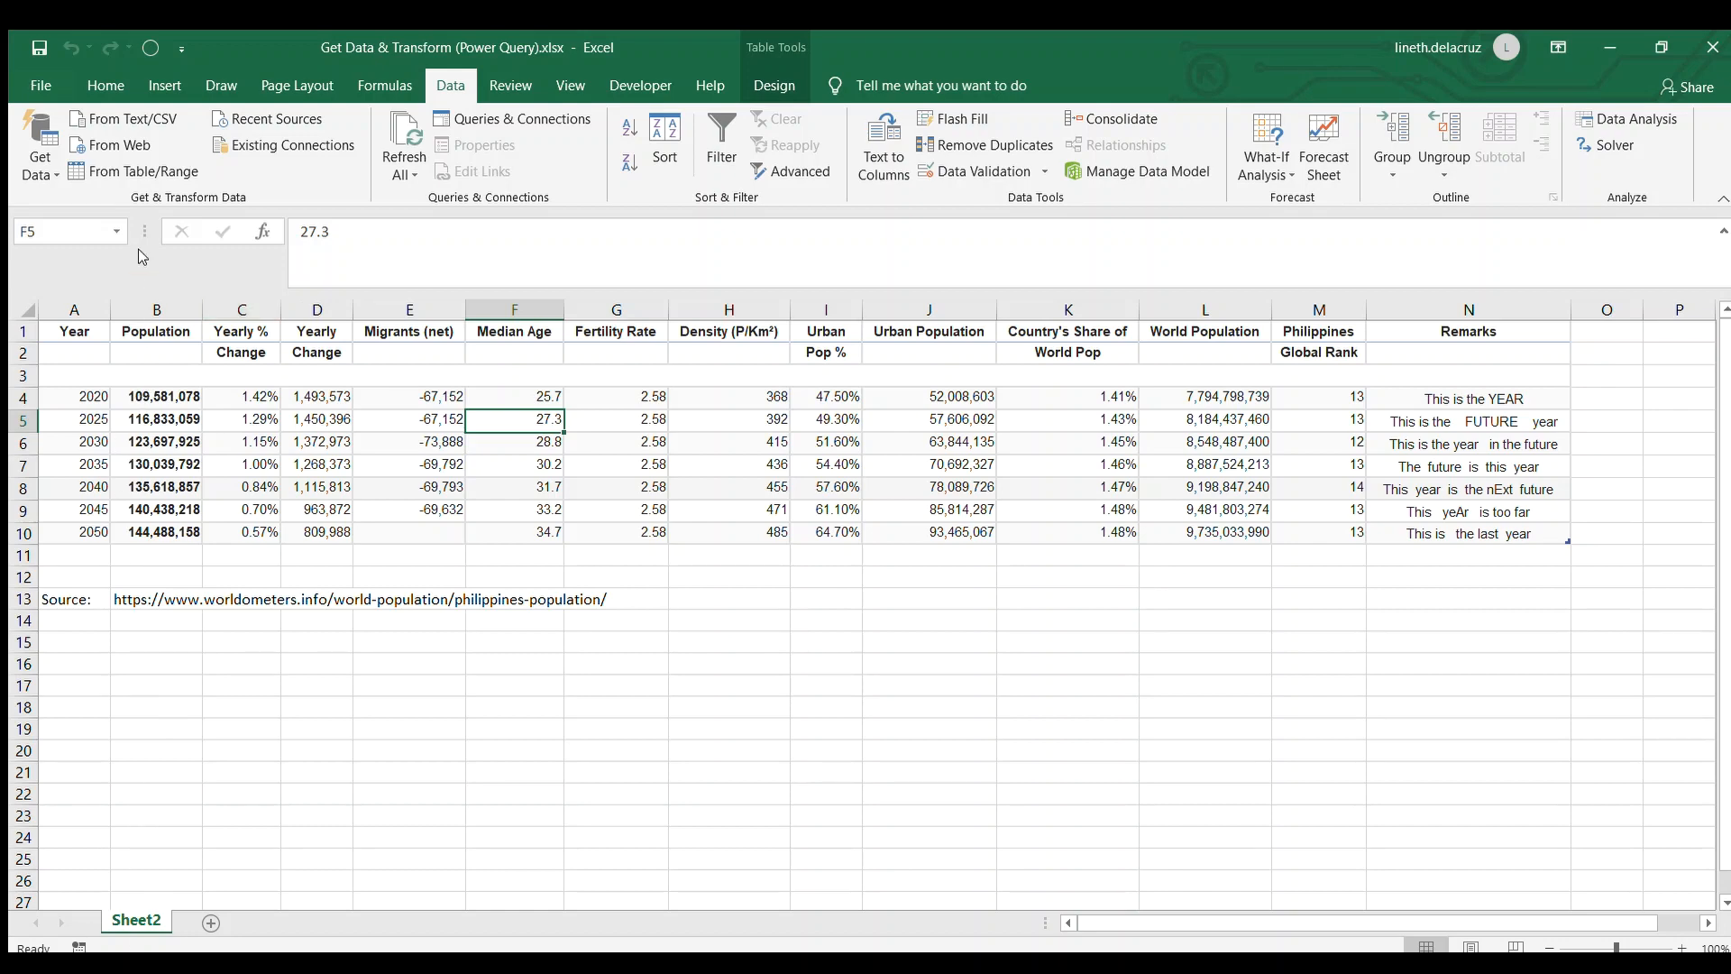
# - Open the population table in the Power Query Editor and remove its blank rows
pyautogui.click(133, 172)
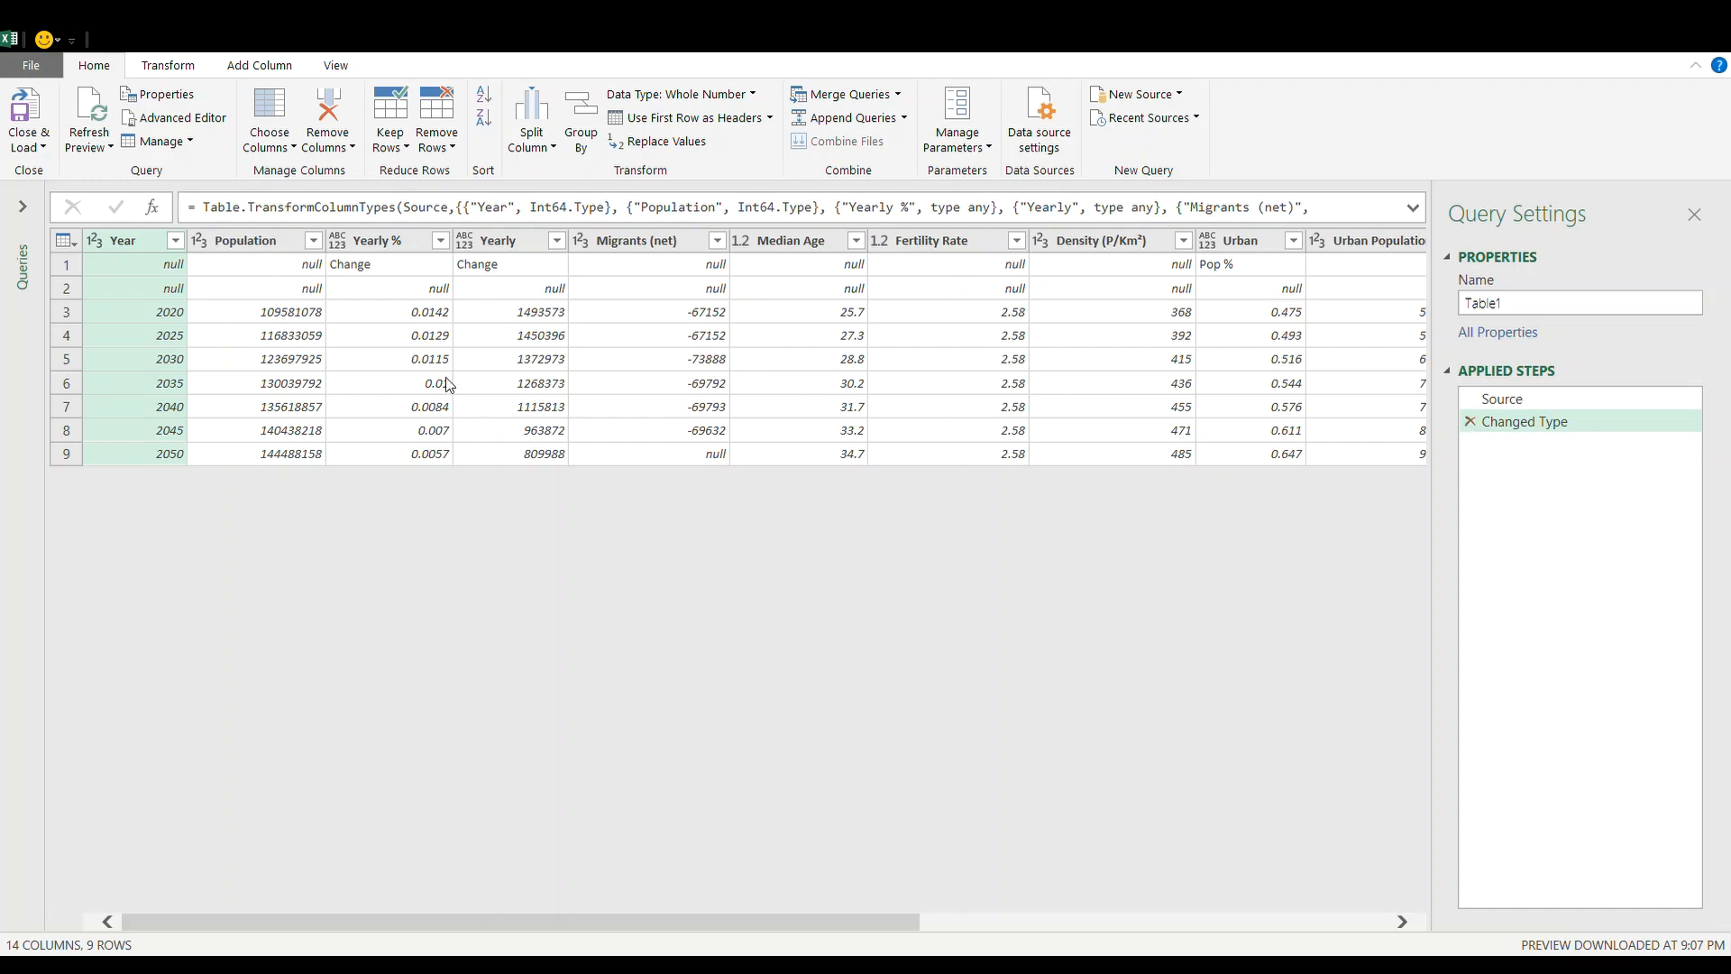
pyautogui.click(69, 292)
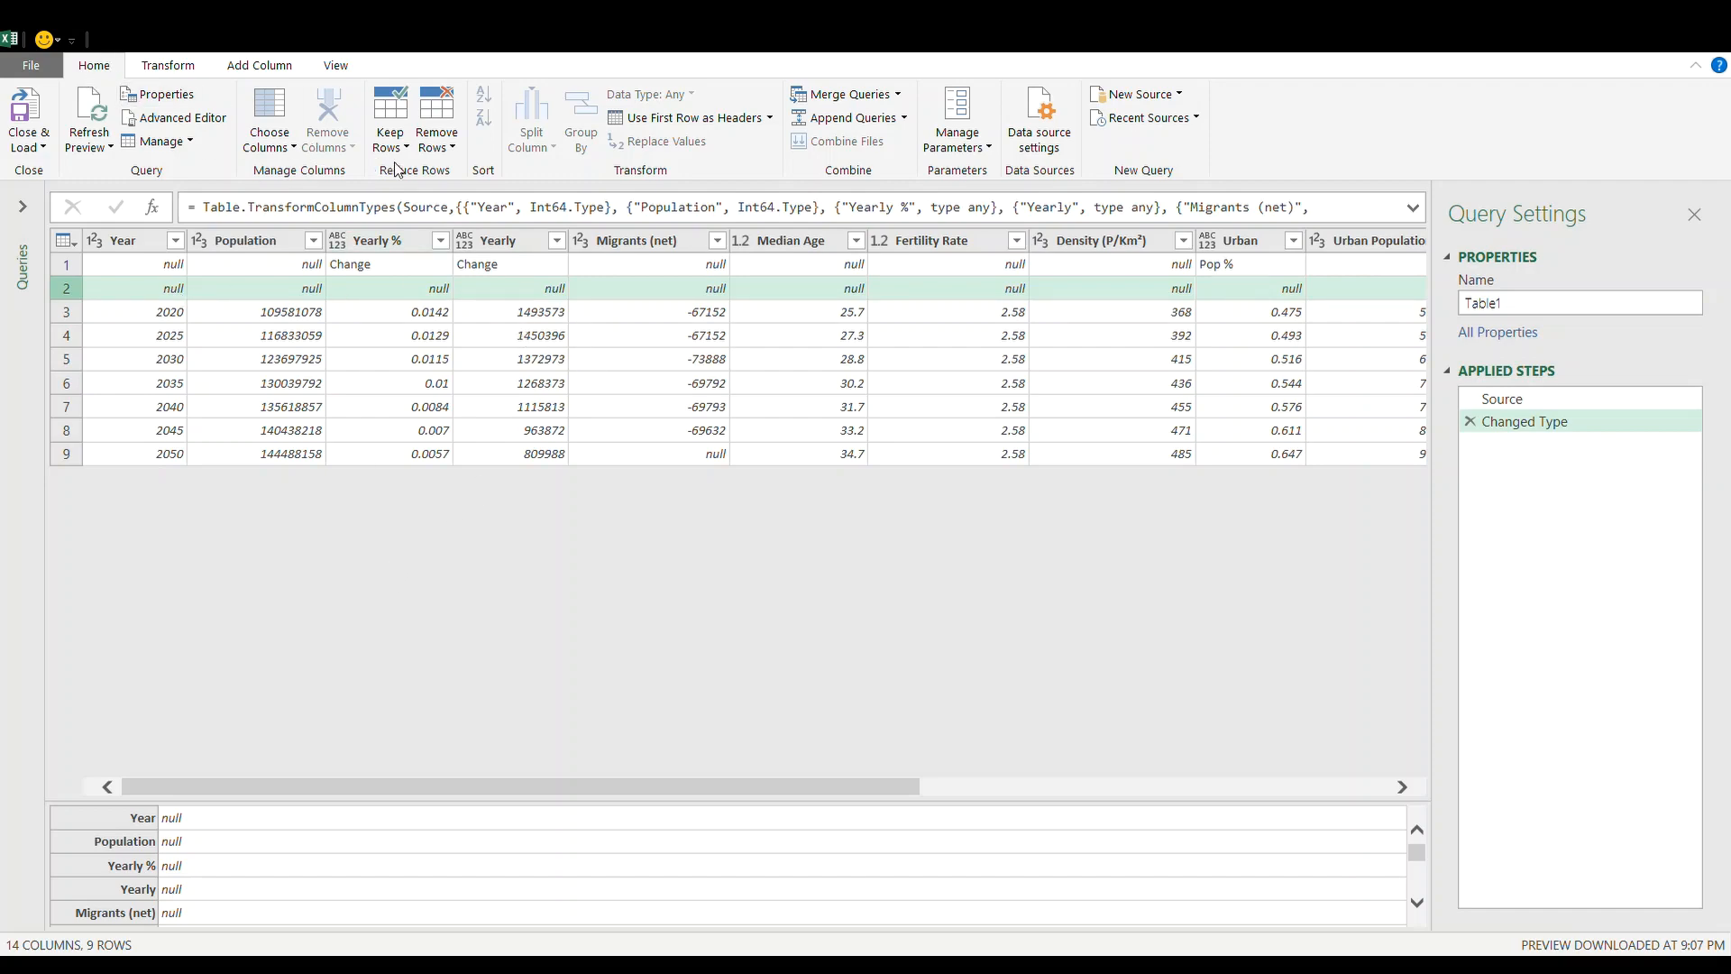
pyautogui.click(431, 153)
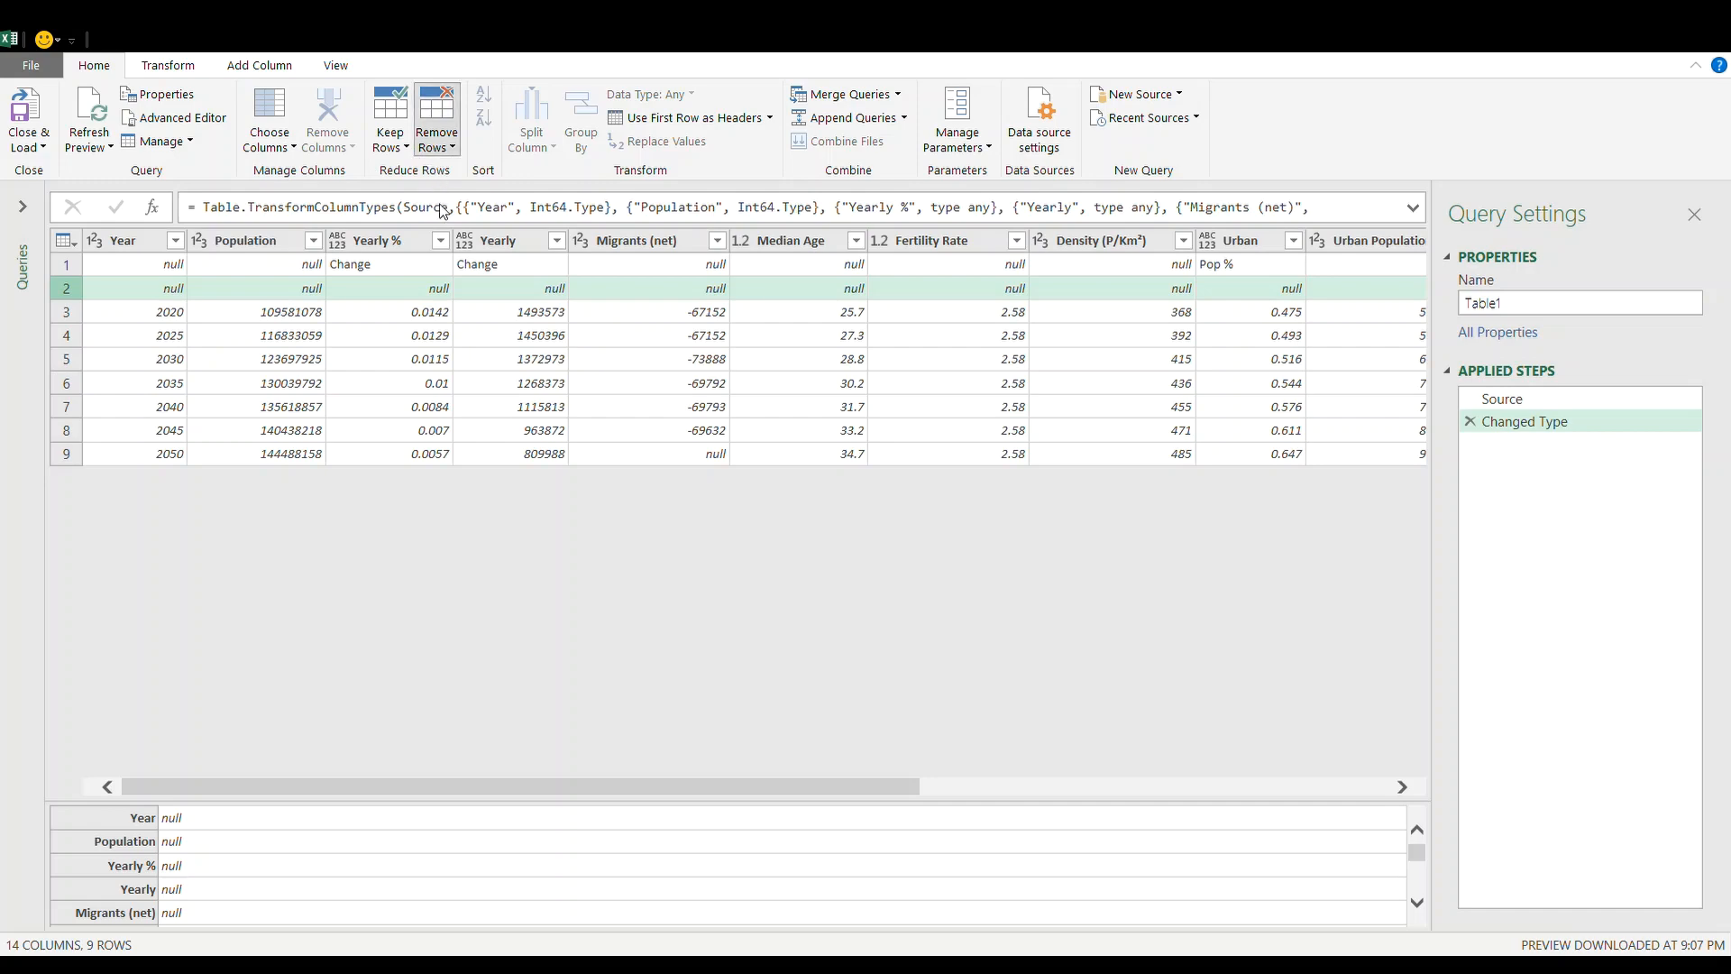
pyautogui.click(462, 271)
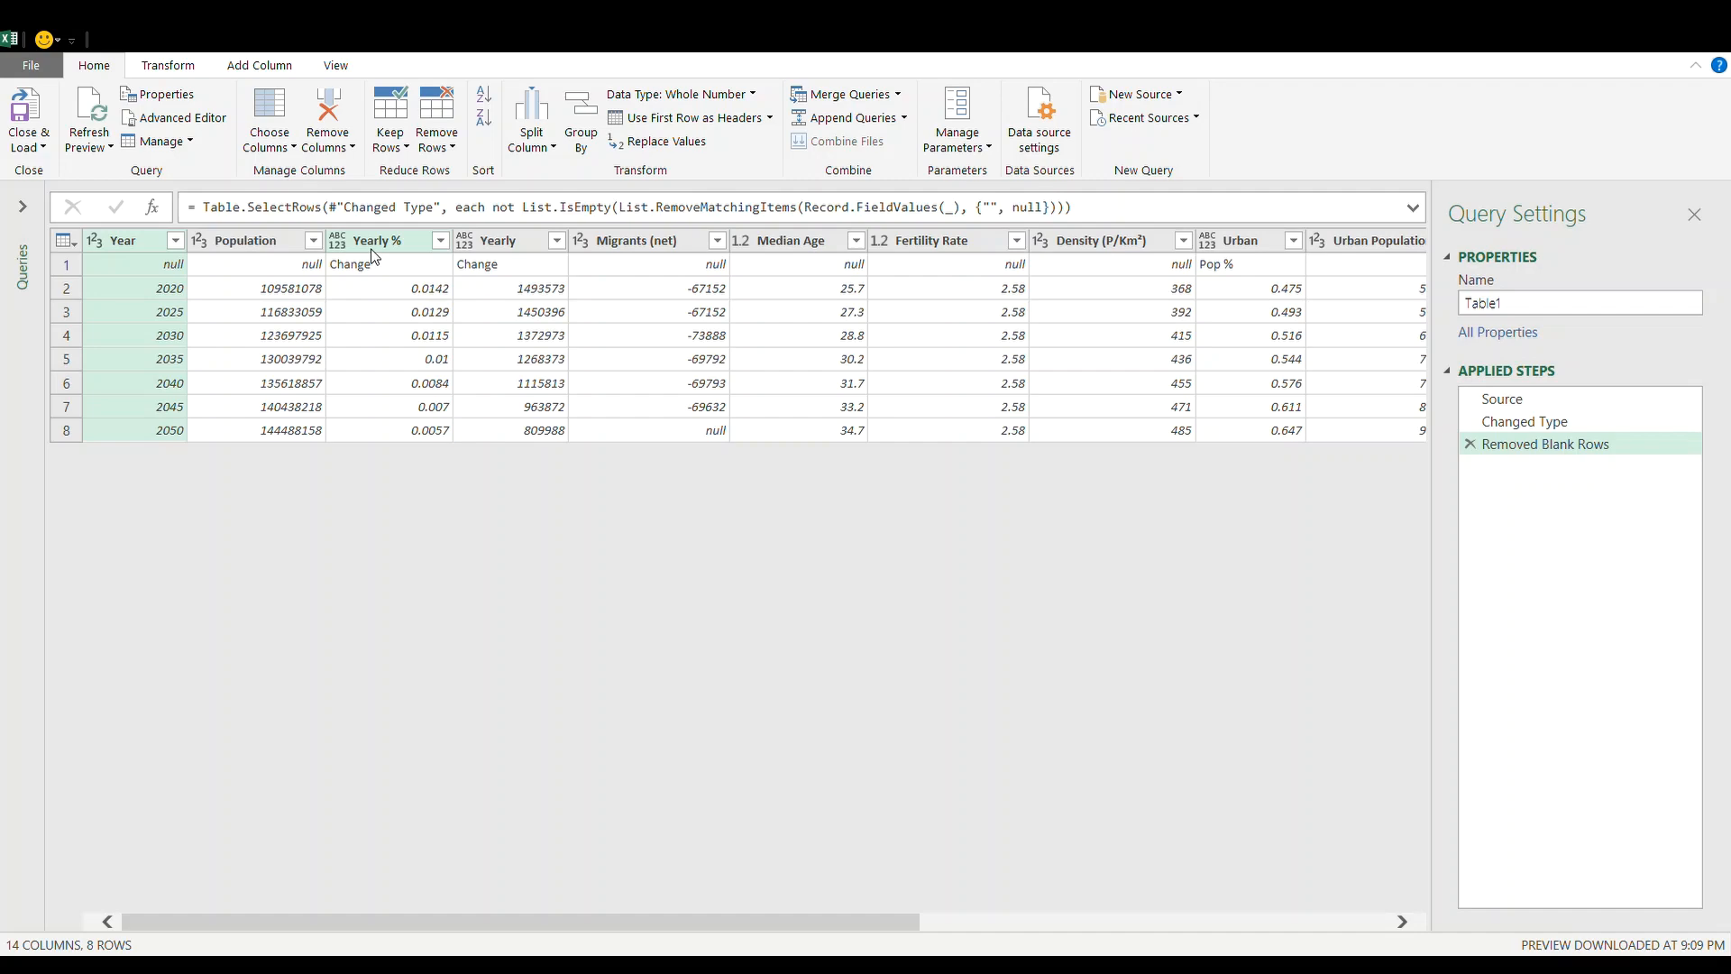
# - Demote the column headers to the first data row and transpose the whole table
pyautogui.click(162, 71)
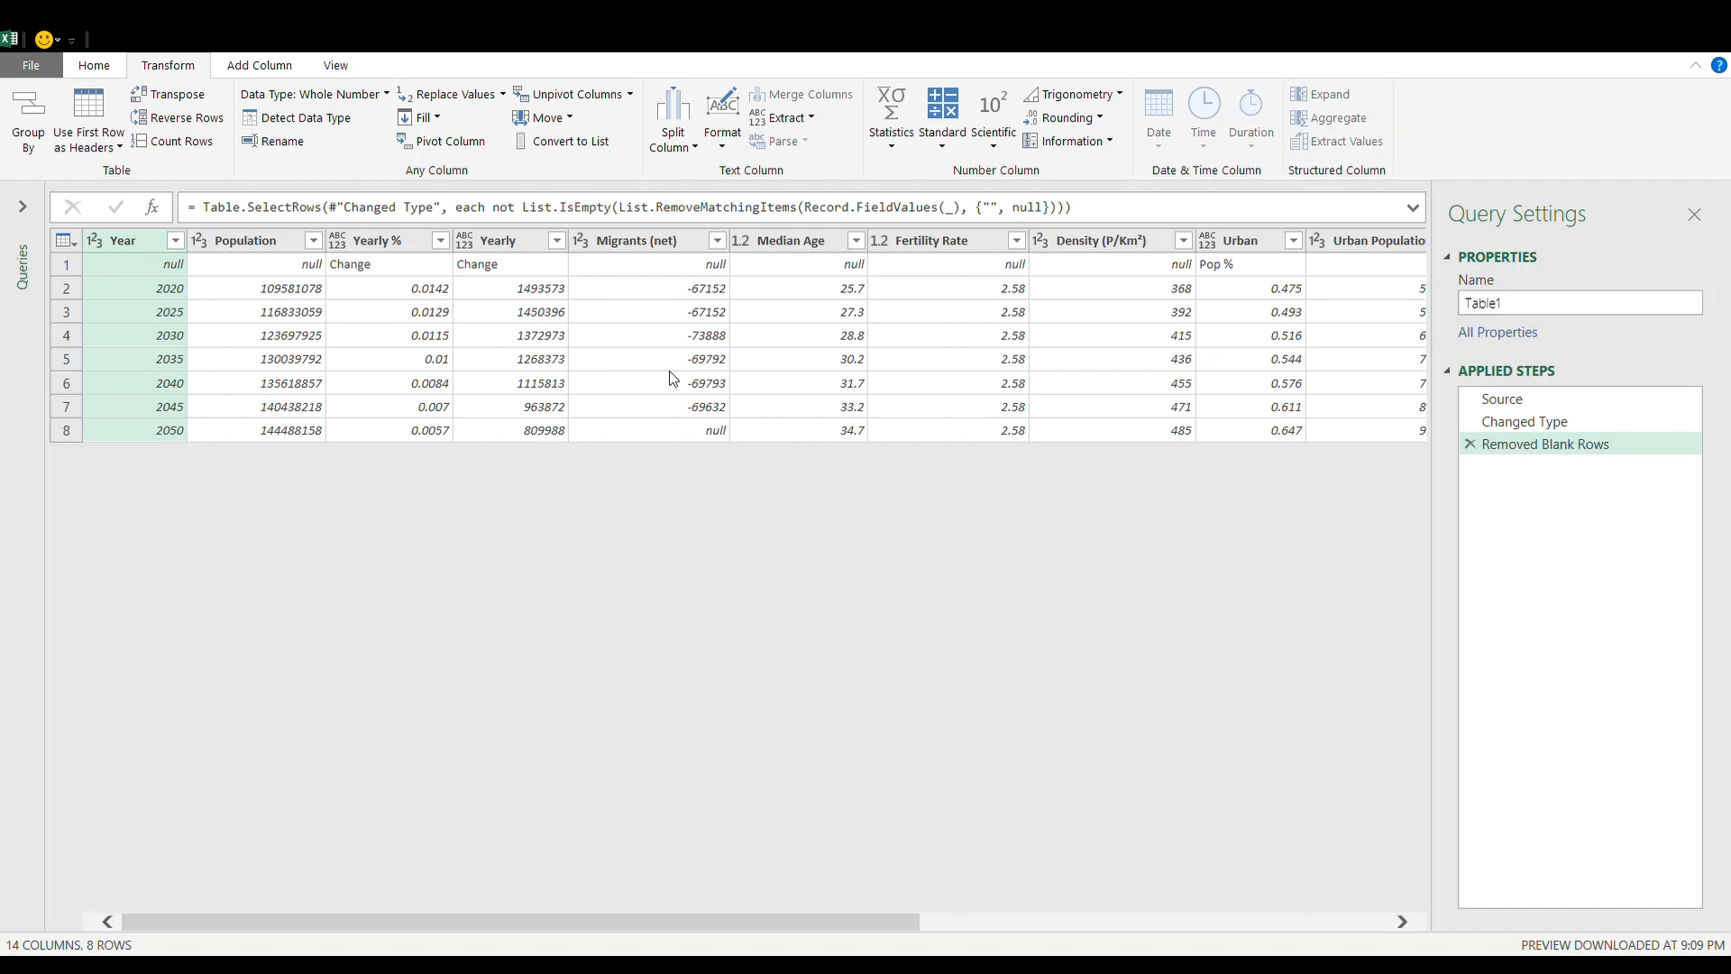
pyautogui.click(259, 268)
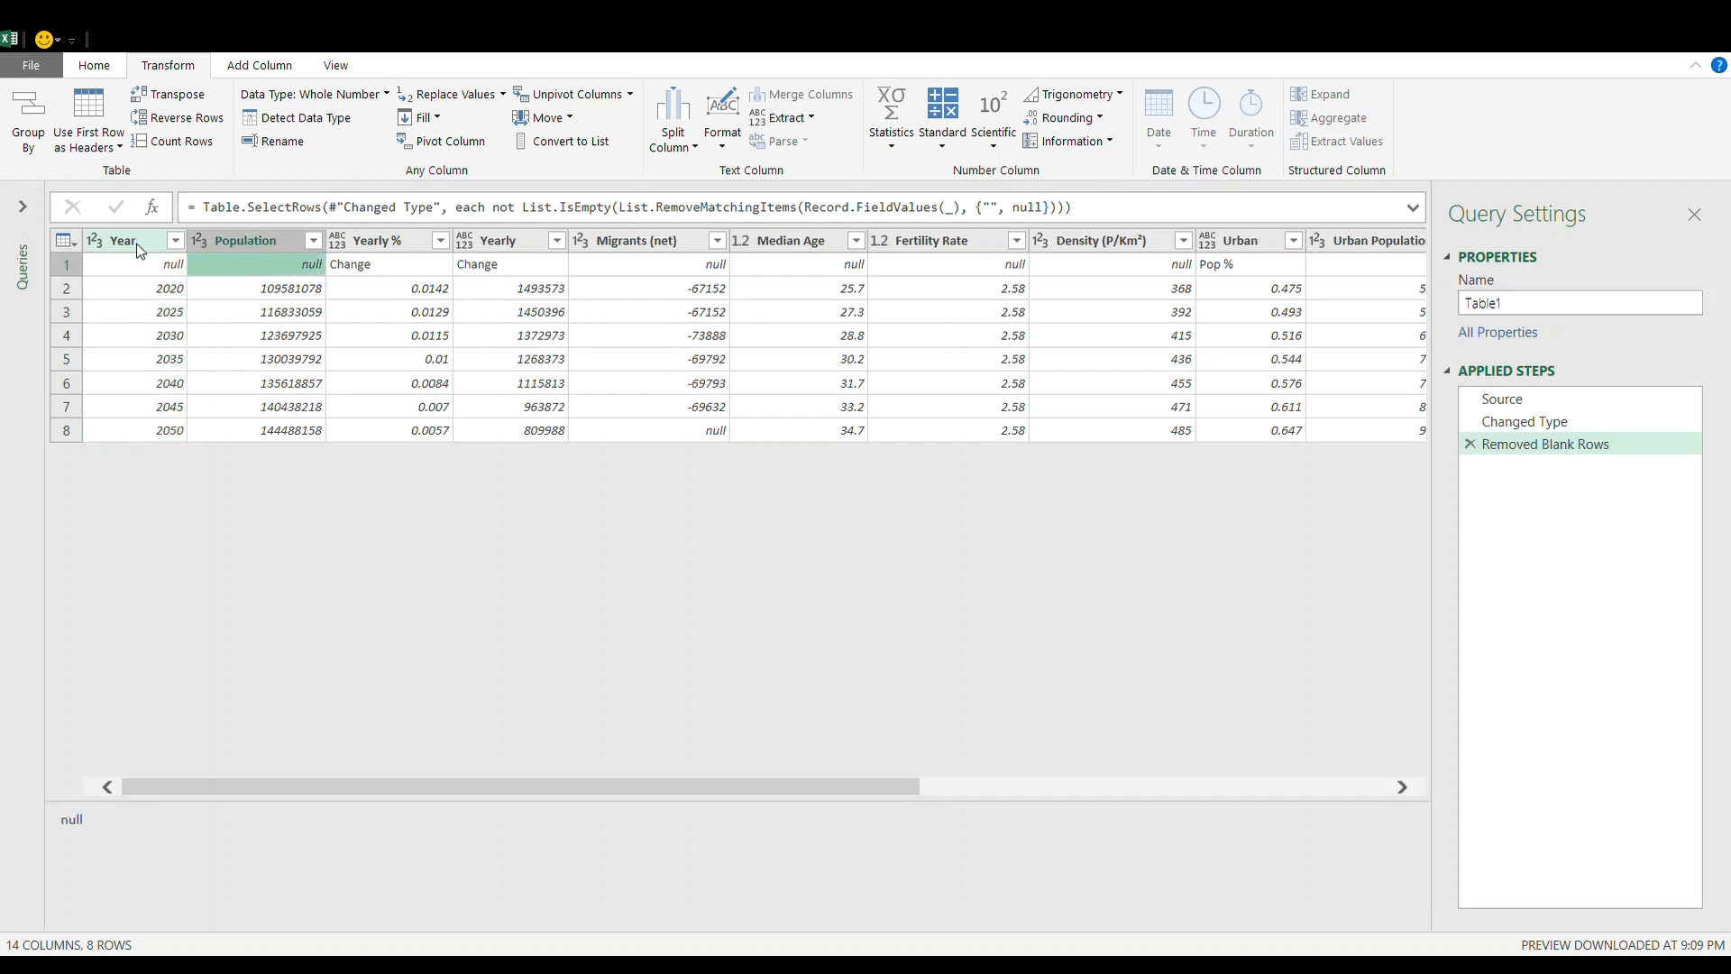
pyautogui.click(88, 149)
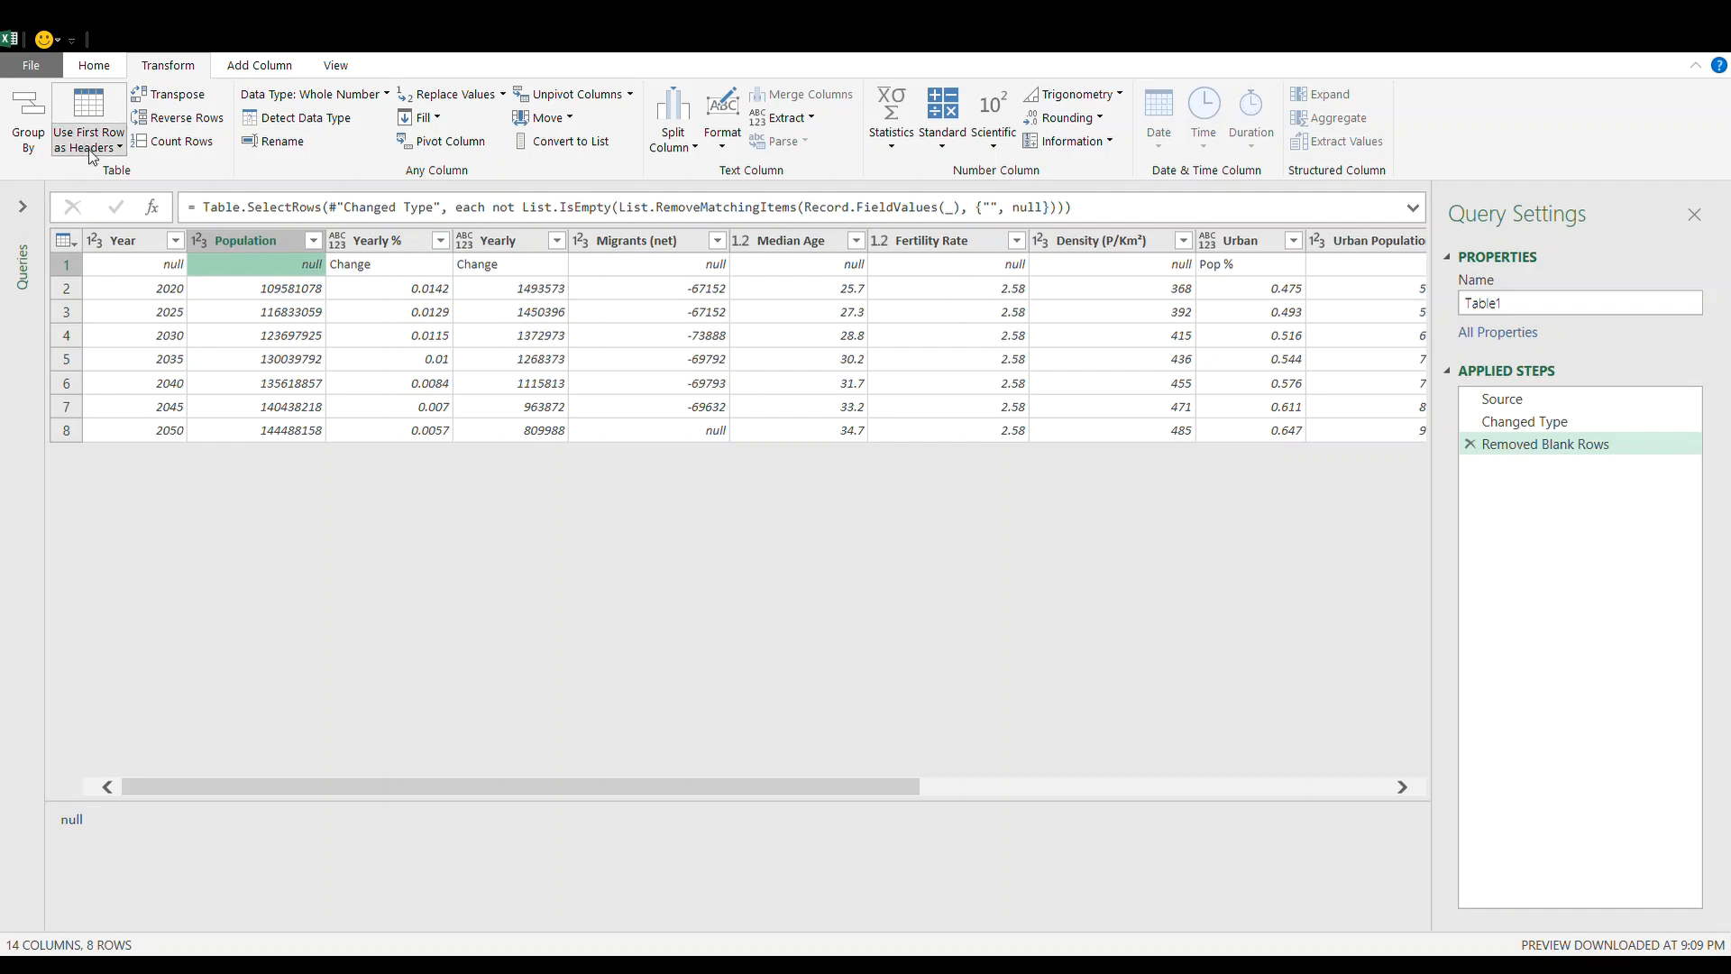
pyautogui.click(104, 202)
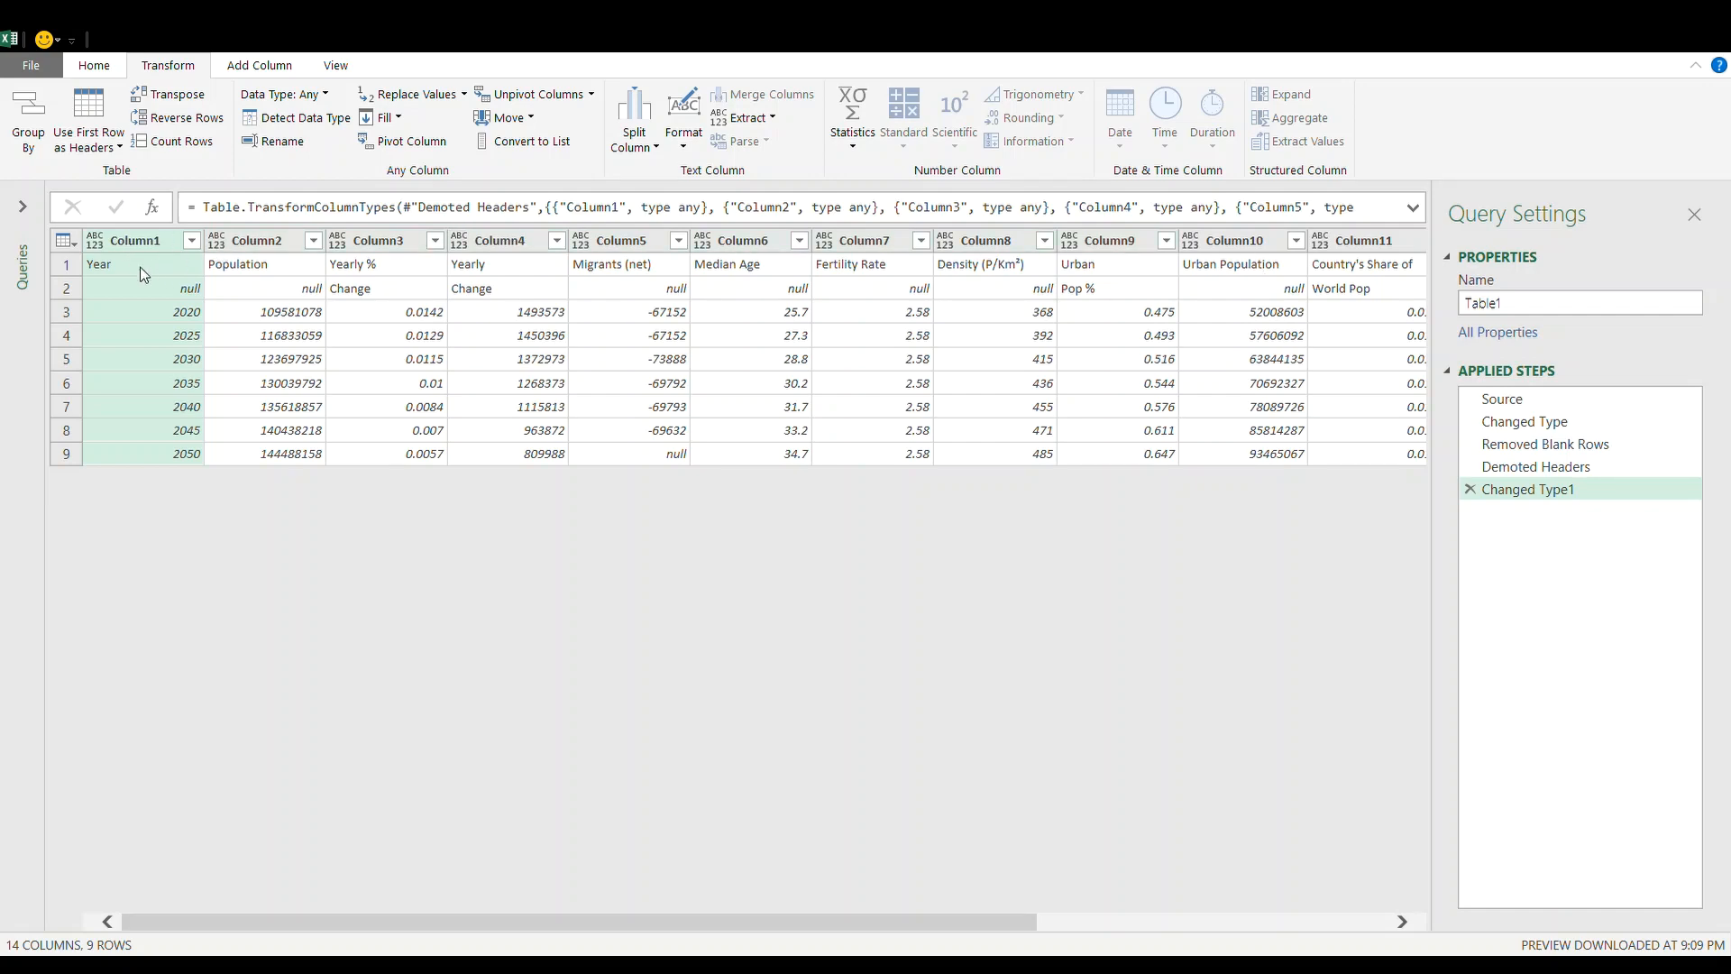
pyautogui.click(74, 267)
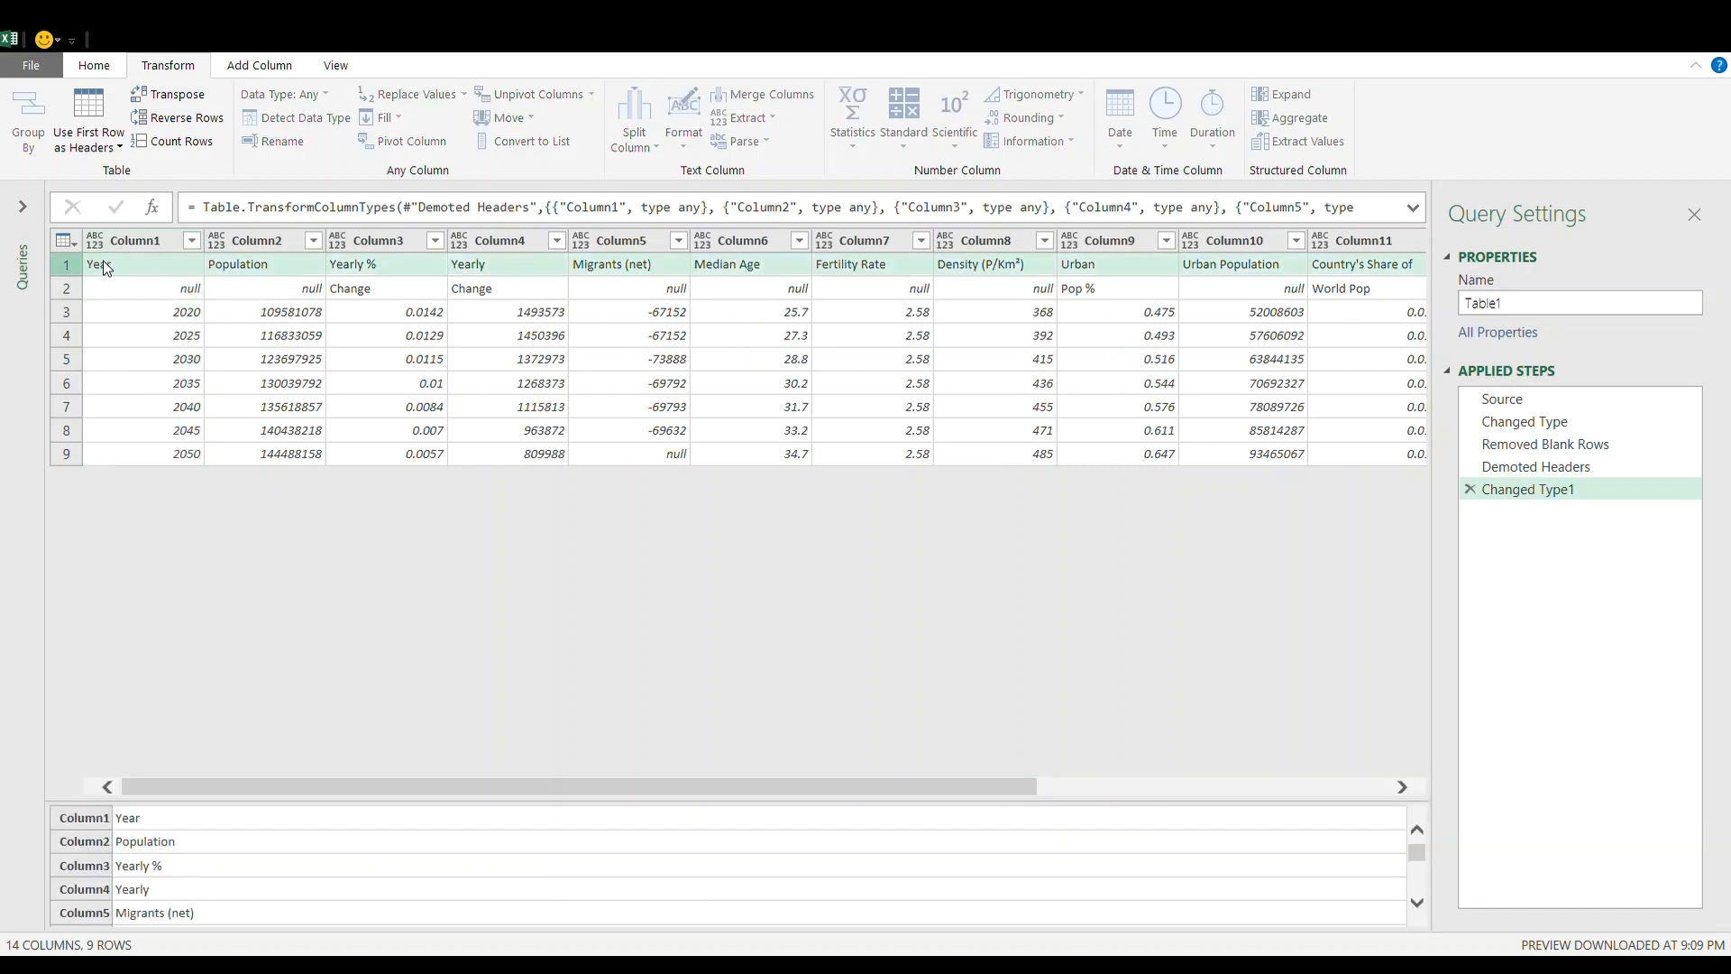
pyautogui.click(132, 270)
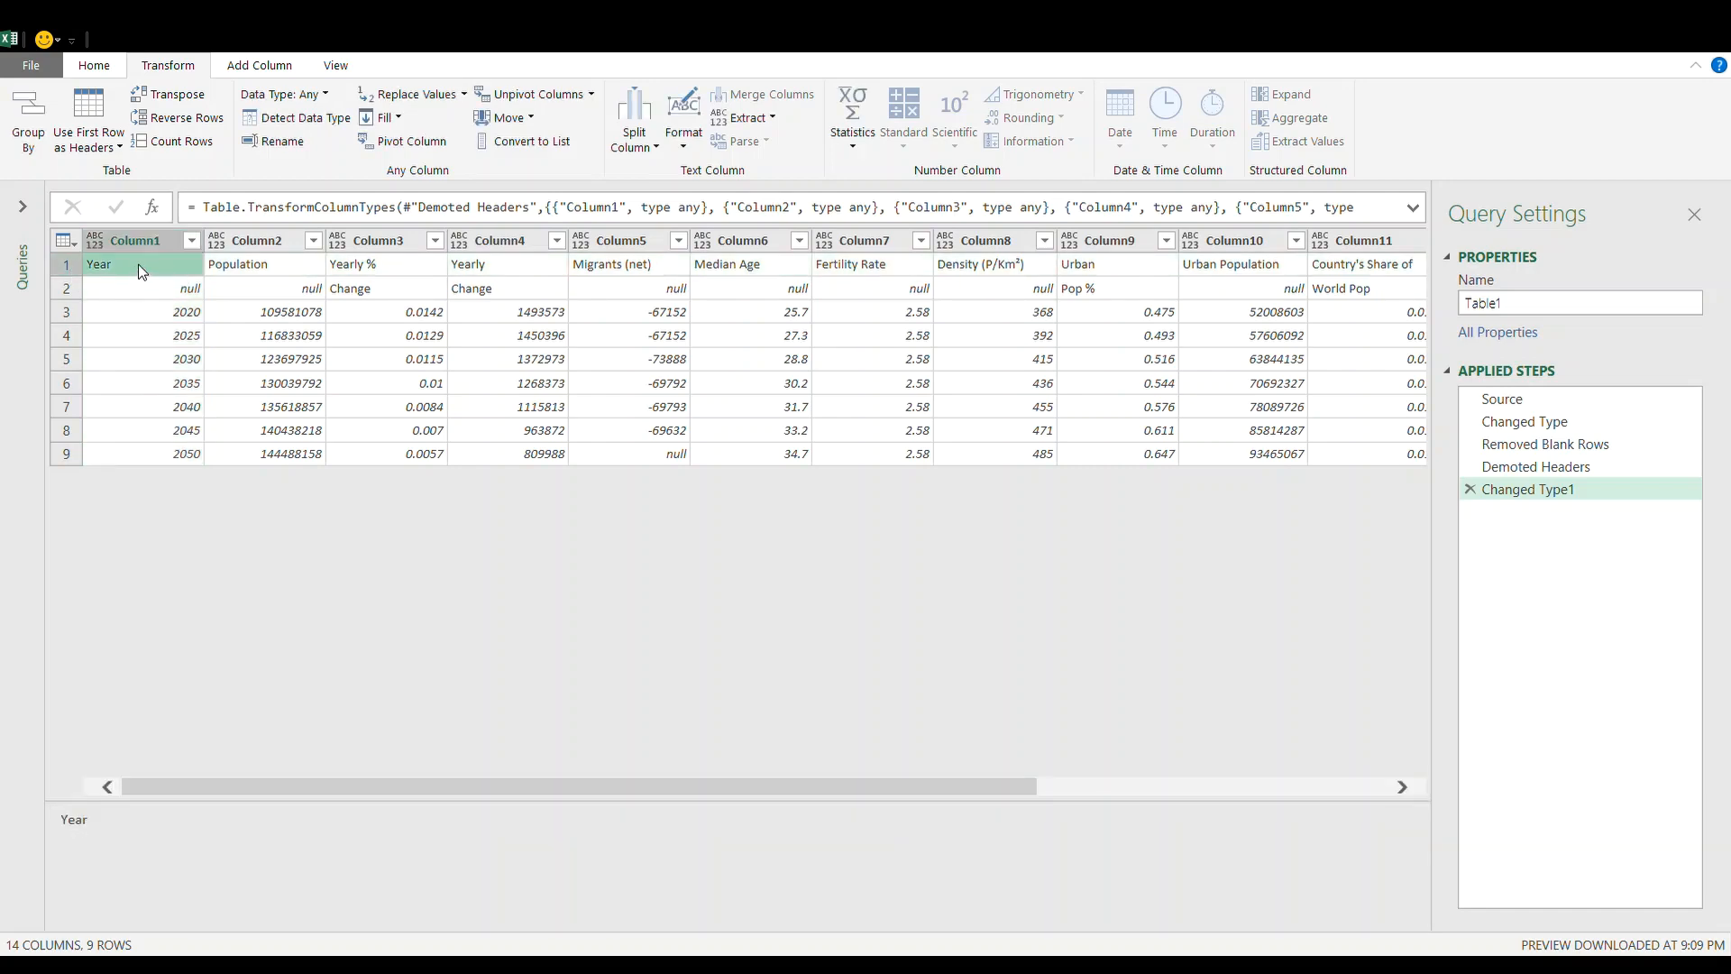
pyautogui.click(169, 96)
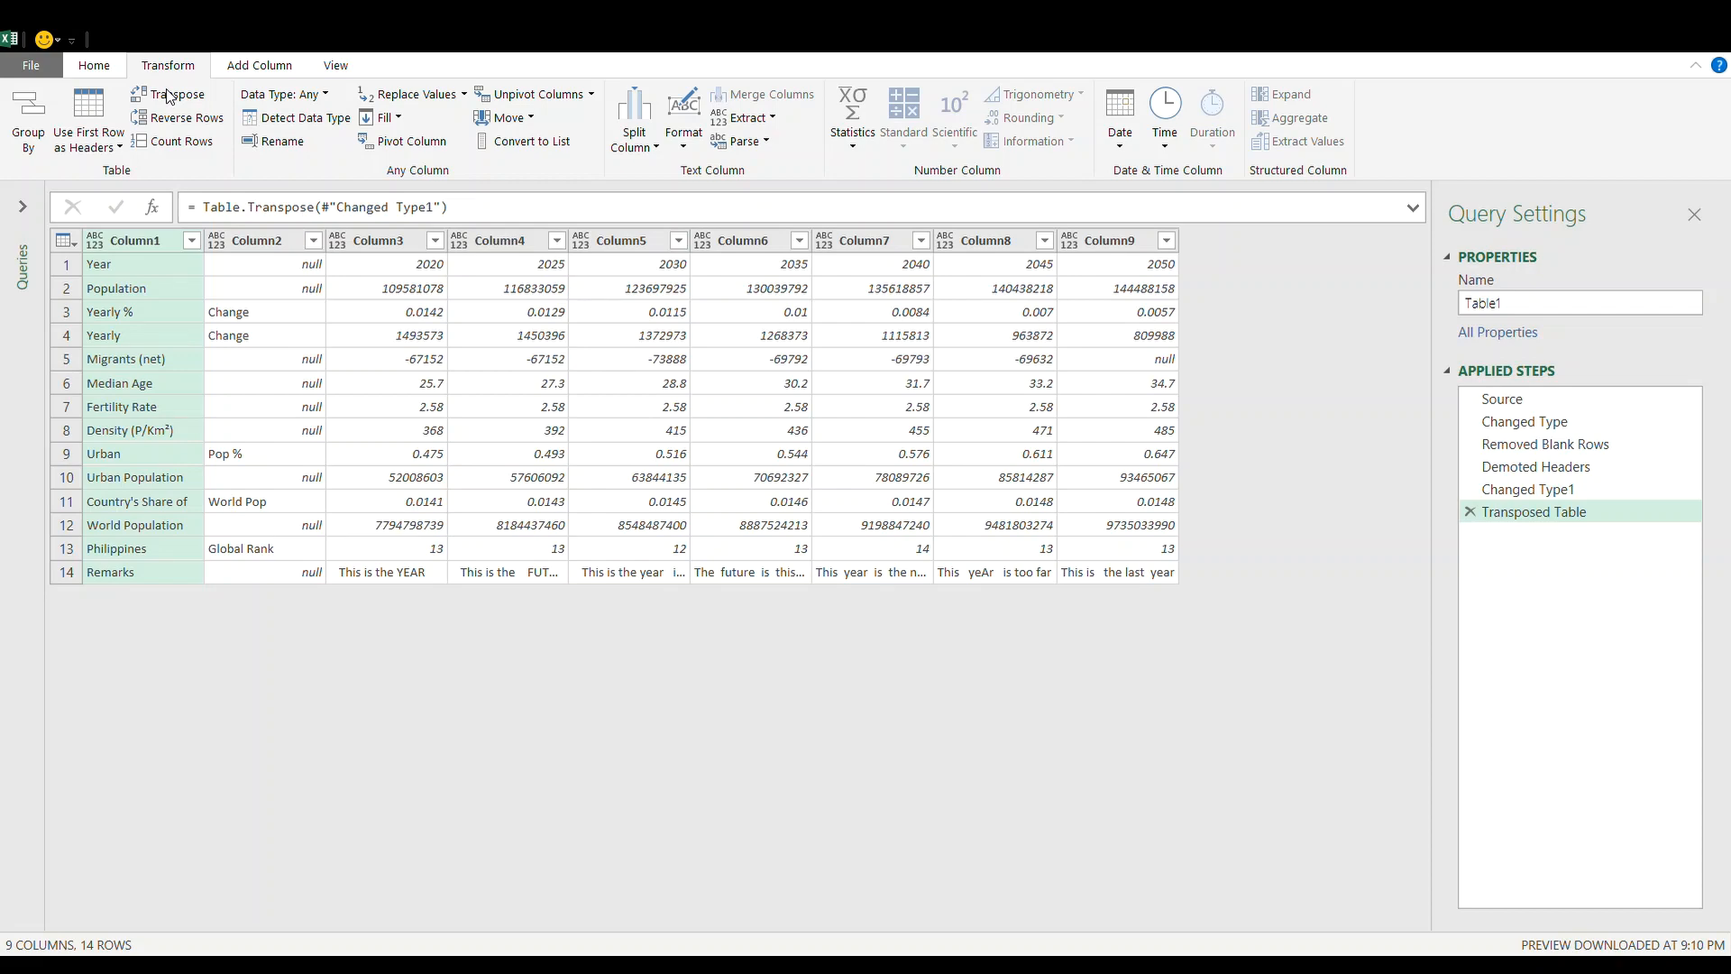
# - Merge Column1 and Column2 into one column using a space as the separator
pyautogui.click(235, 244)
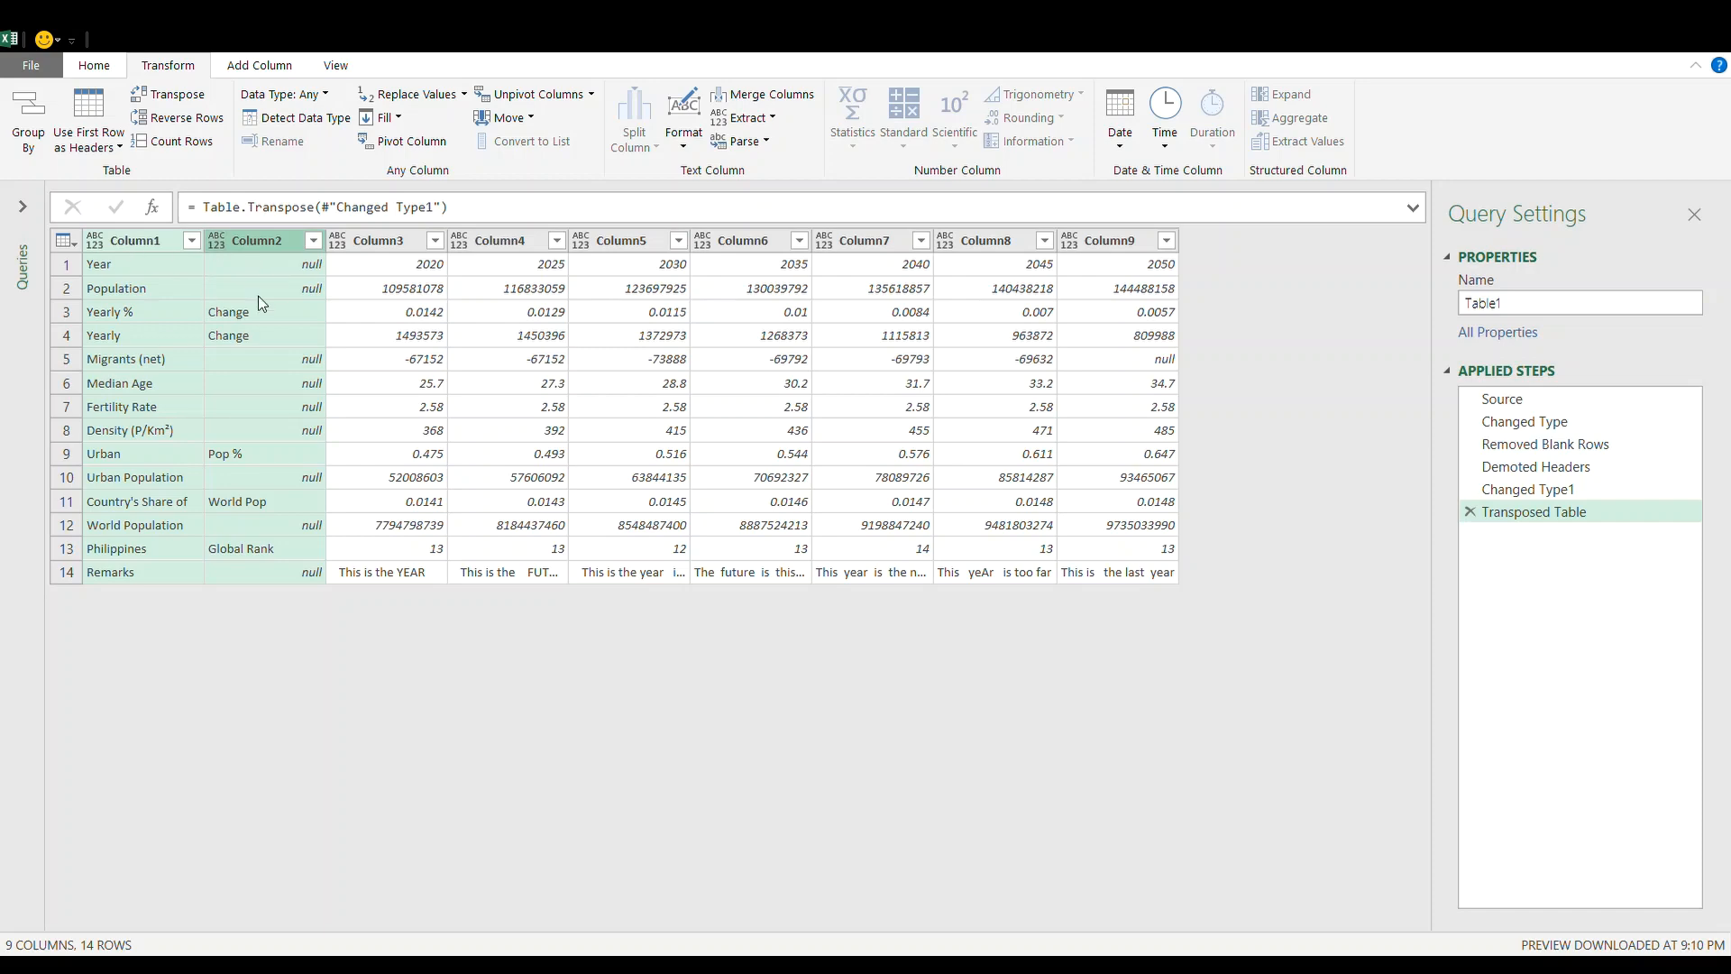
pyautogui.click(755, 106)
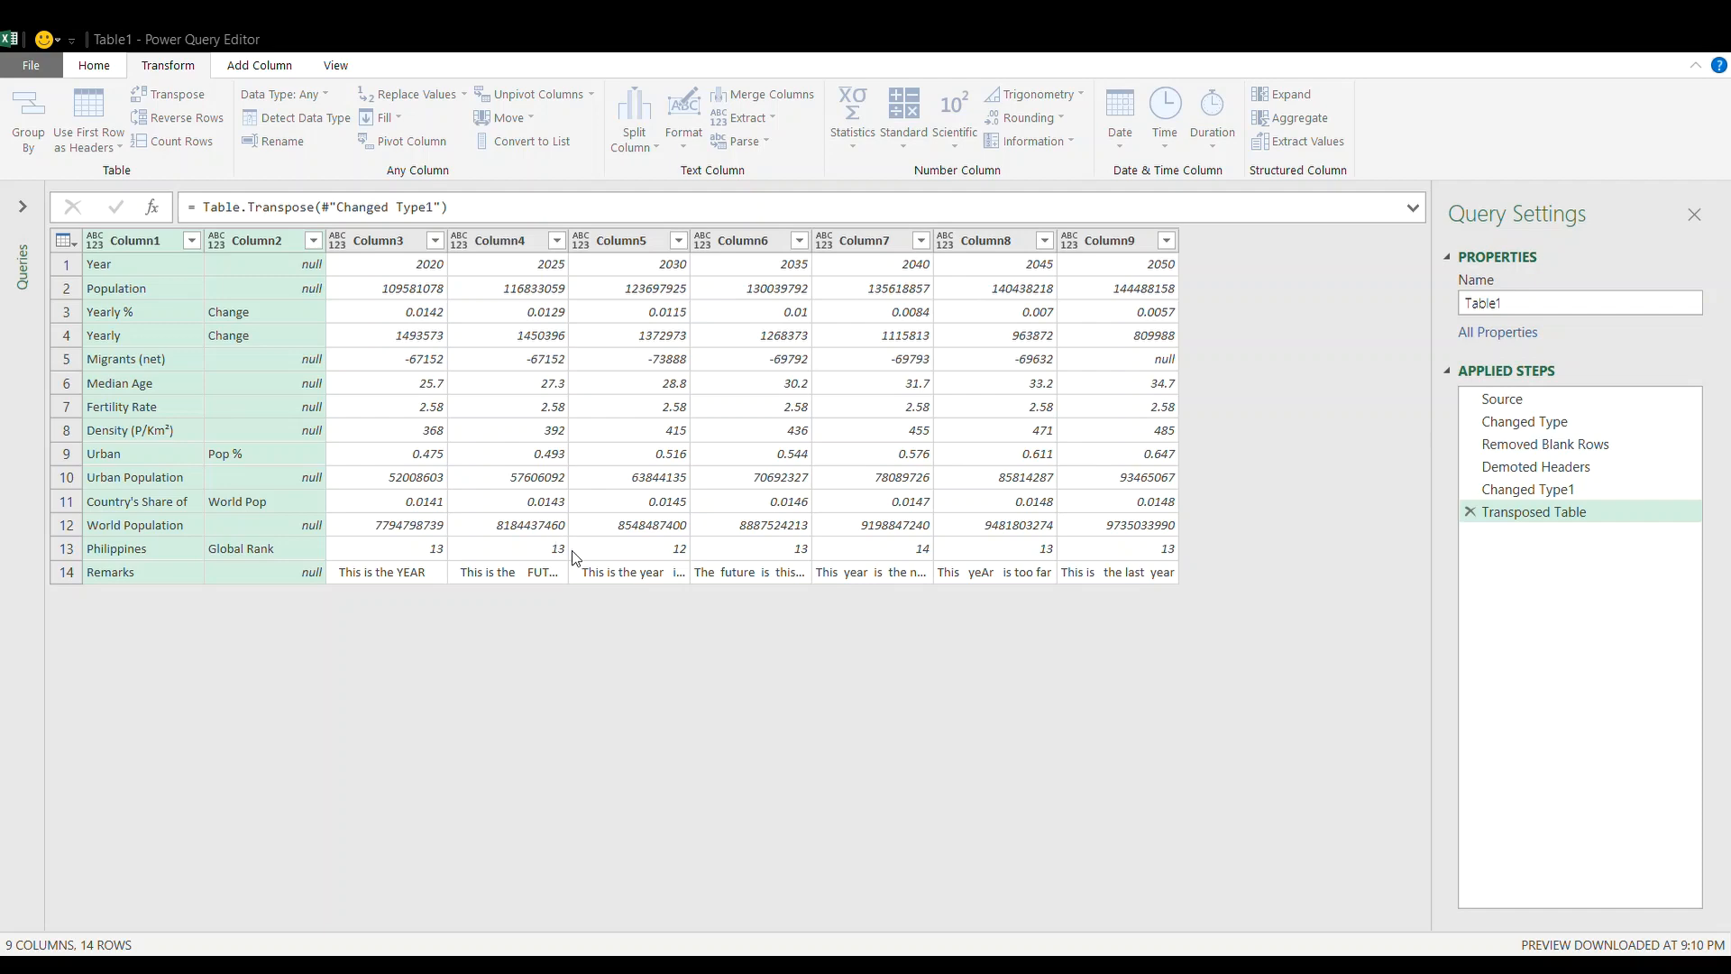
pyautogui.click(1109, 586)
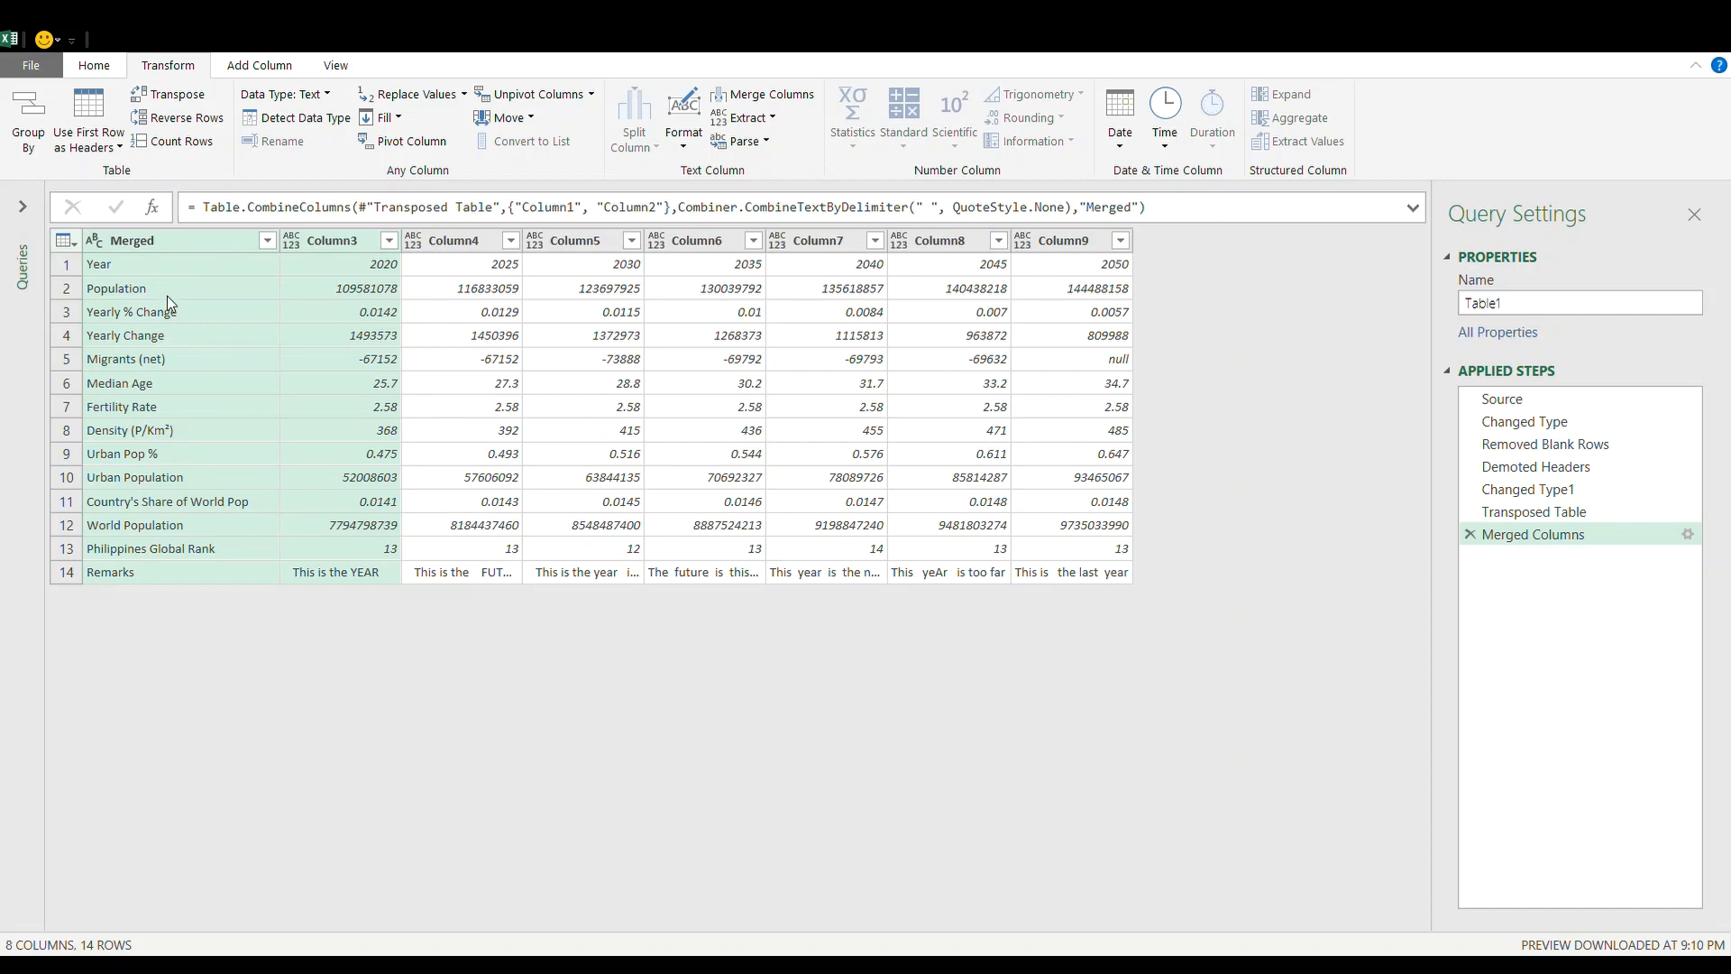
# - Transpose the table back and promote its first row to column headers
pyautogui.click(205, 271)
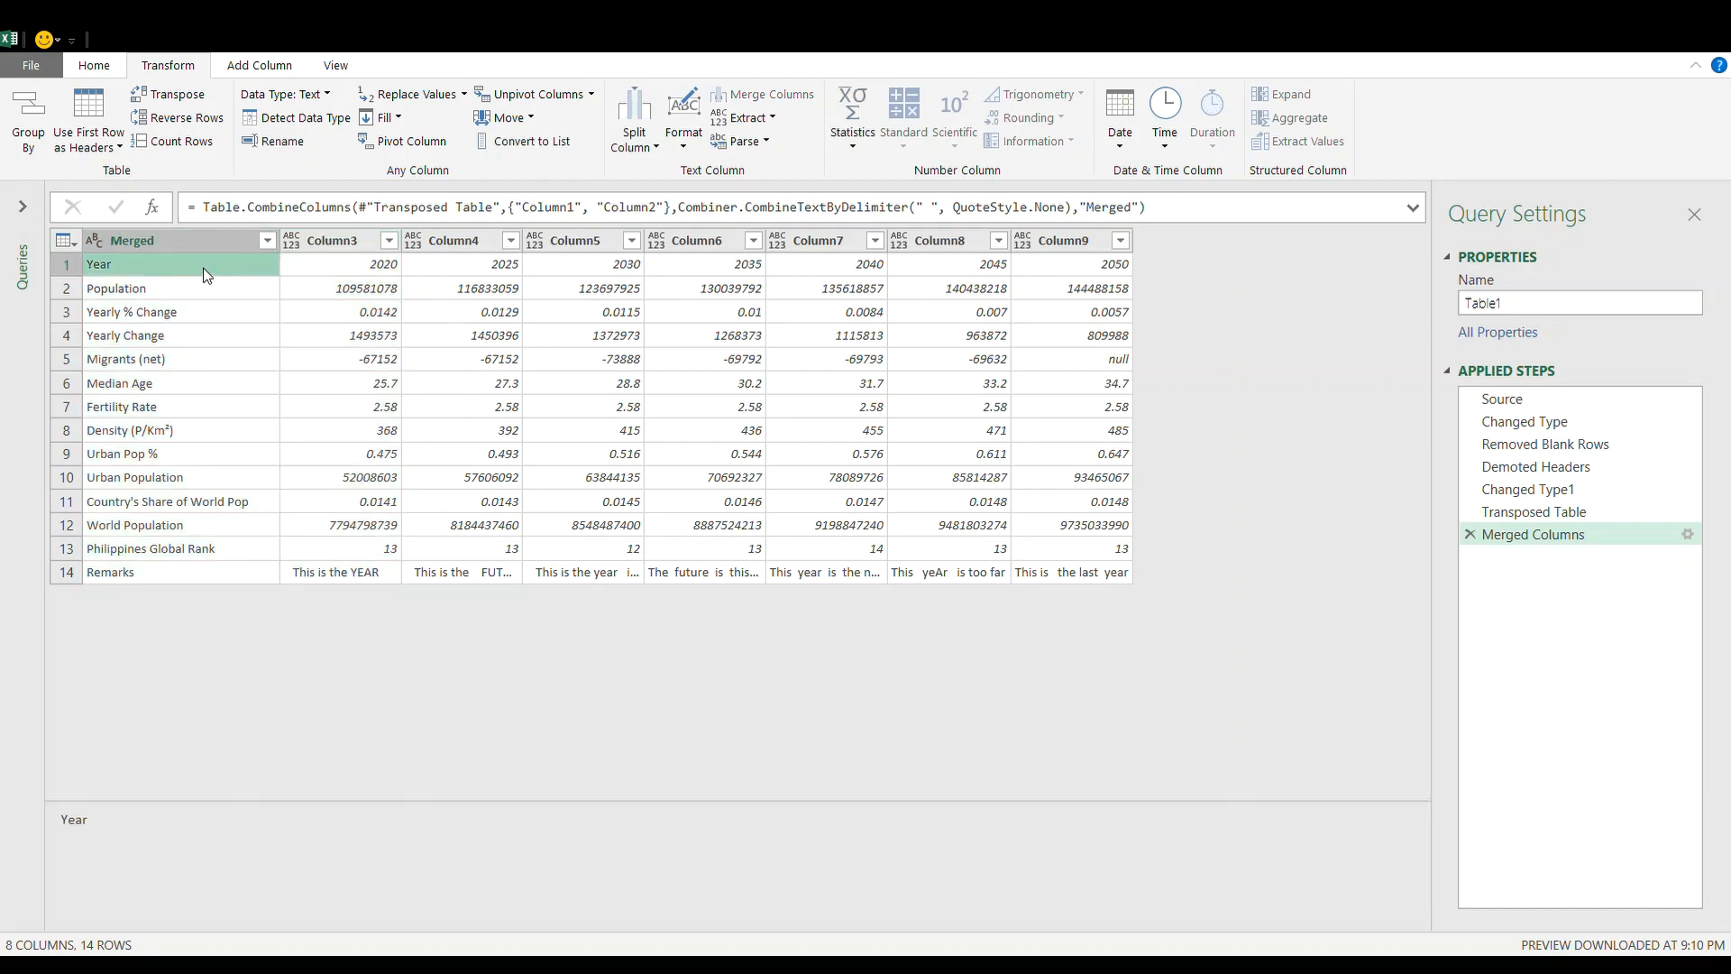
pyautogui.click(168, 94)
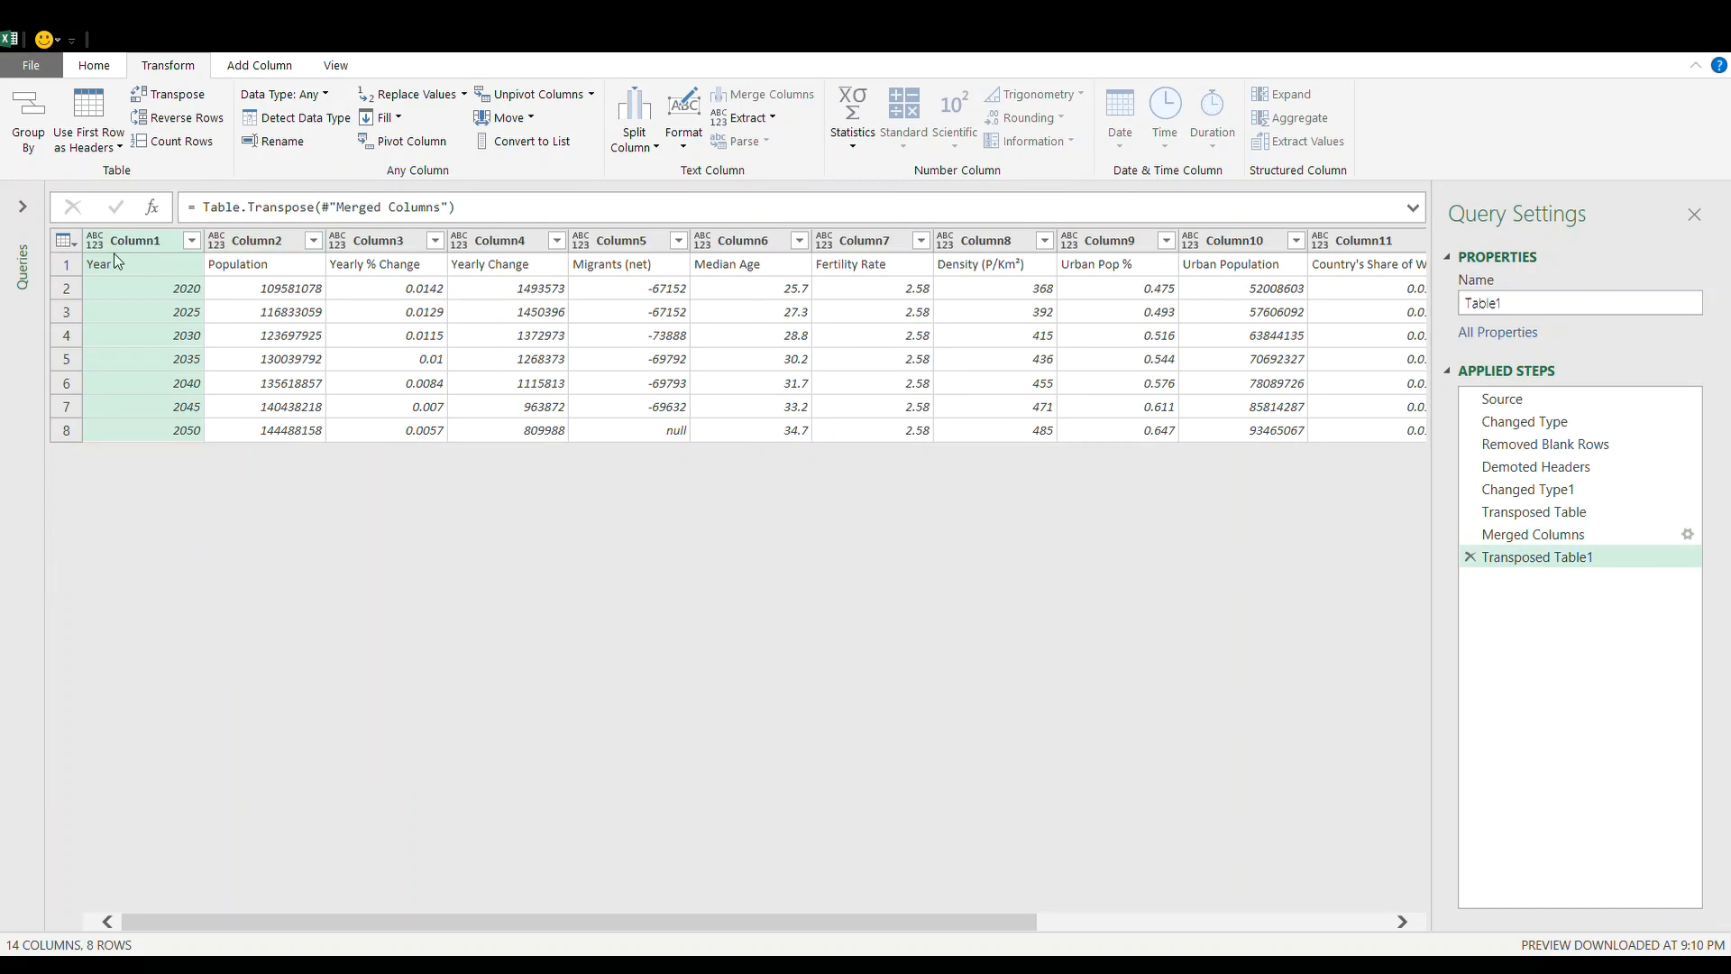
pyautogui.click(90, 136)
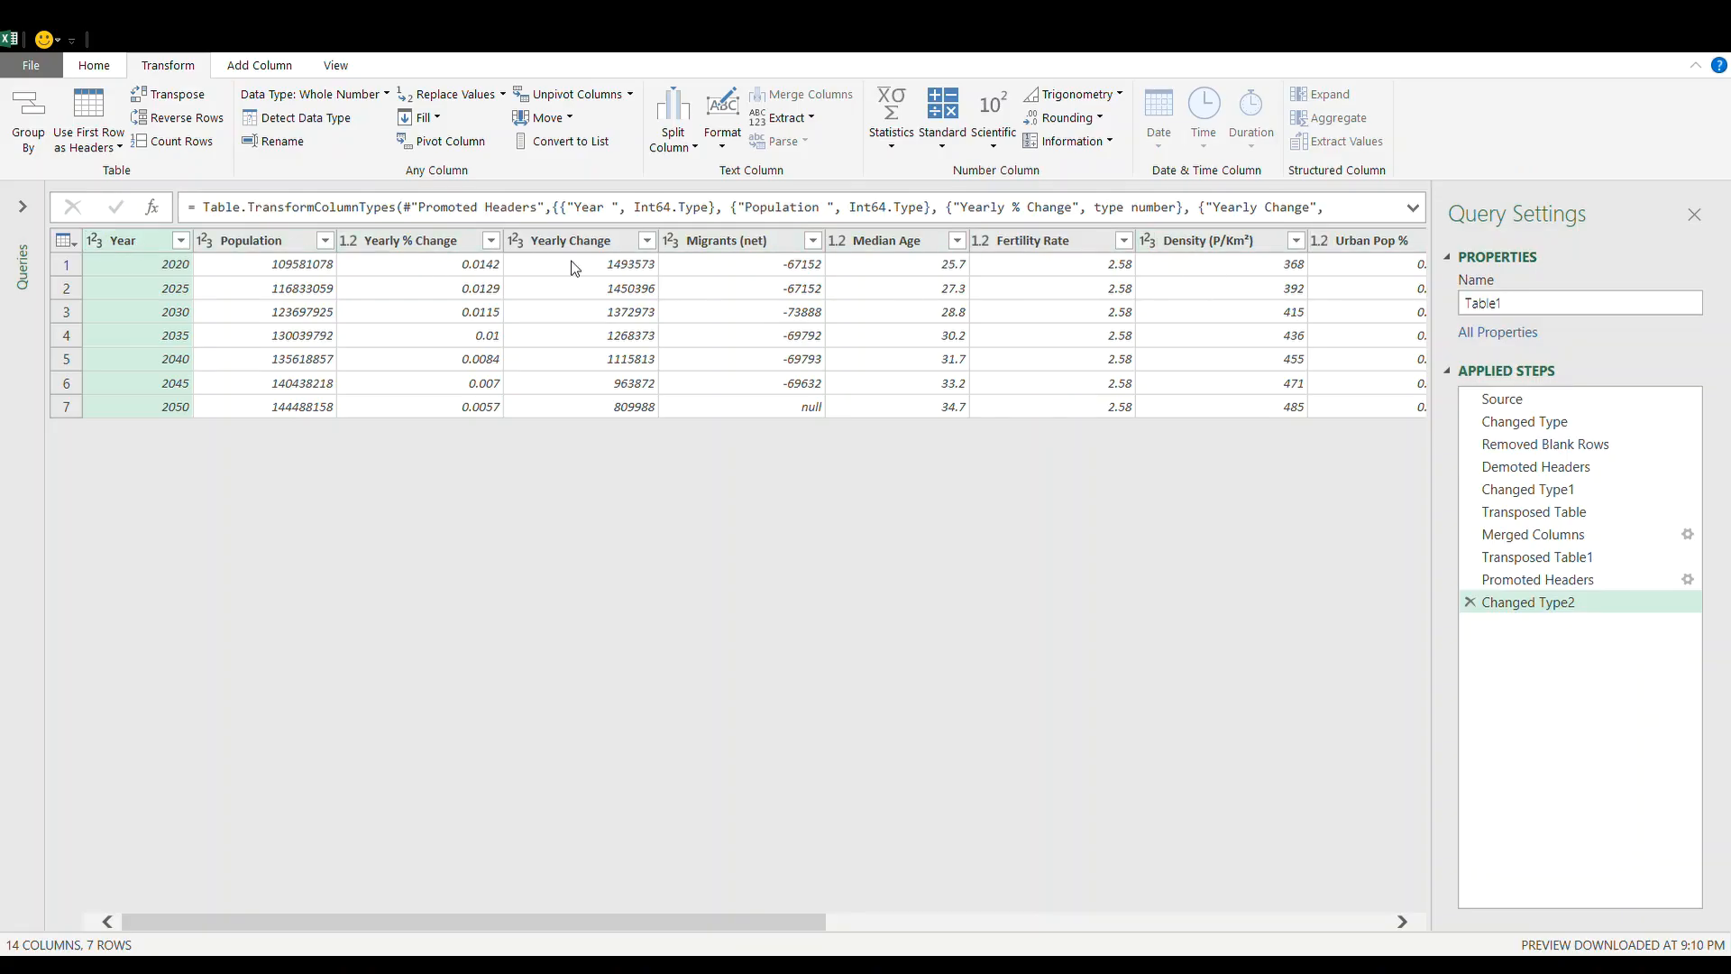
# - Replace null with 0 in the Migrants (net) column
pyautogui.click(439, 254)
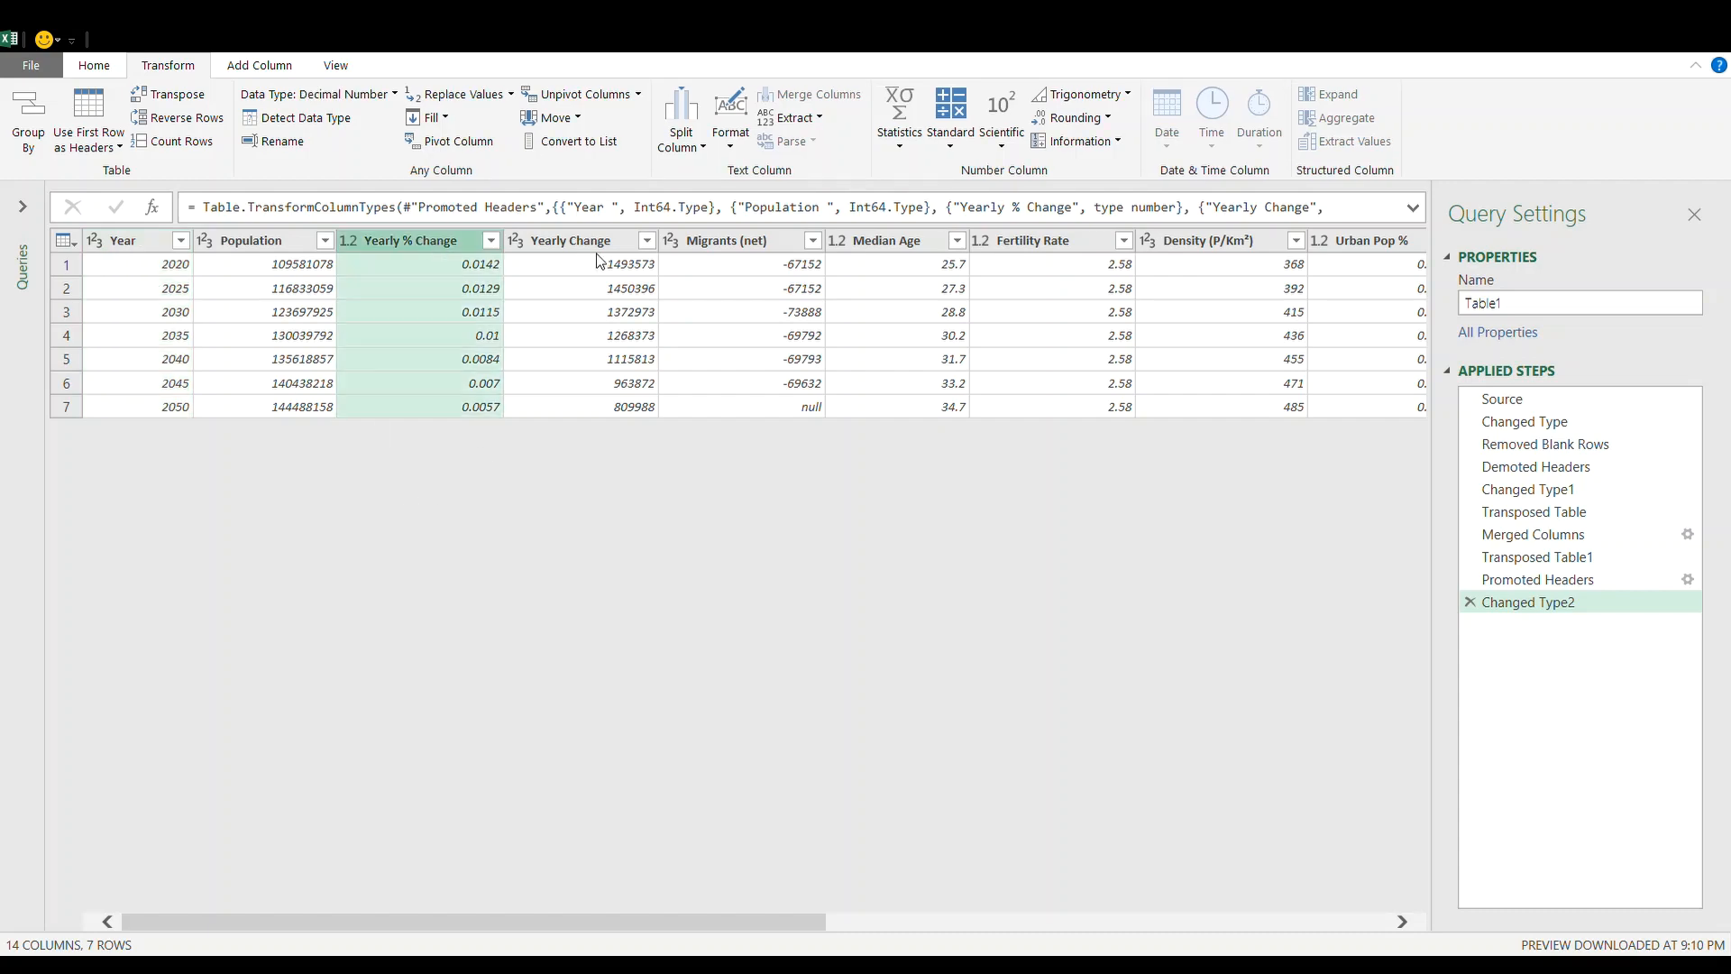
pyautogui.click(602, 257)
pyautogui.click(786, 249)
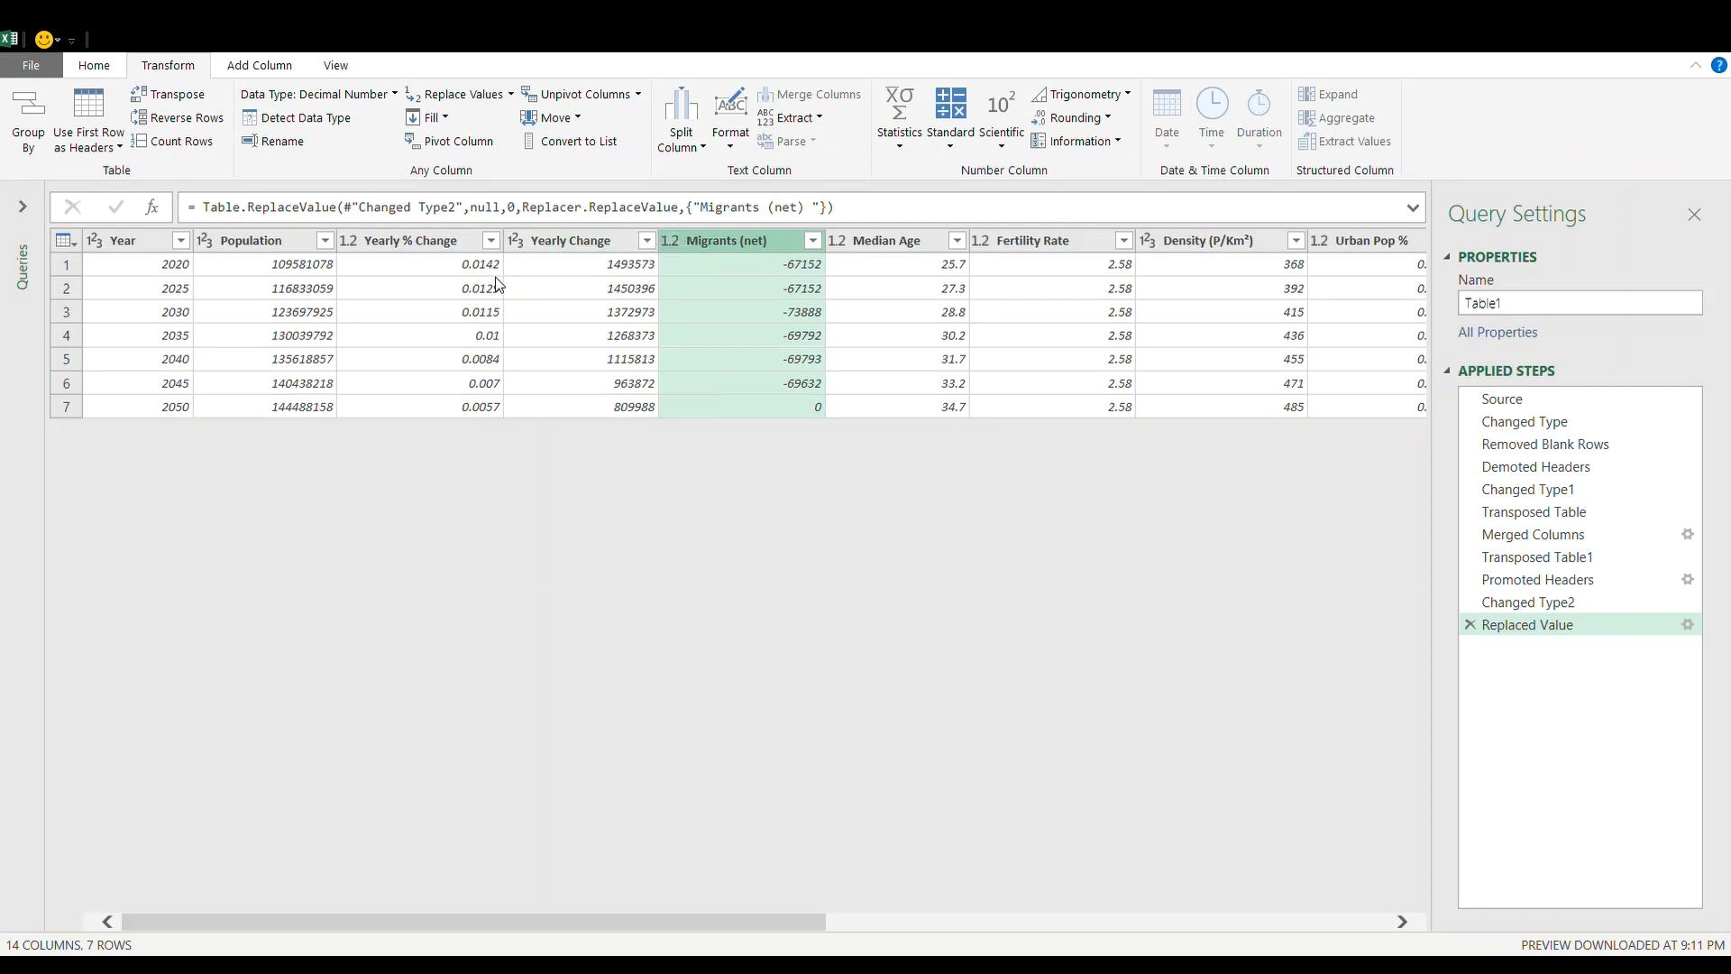
# - Convert the Remarks column to lowercase and strip its extra whitespace by trimming and replacing double spaces with single spaces
pyautogui.moveTo(588, 923); pyautogui.dragTo(1218, 947)
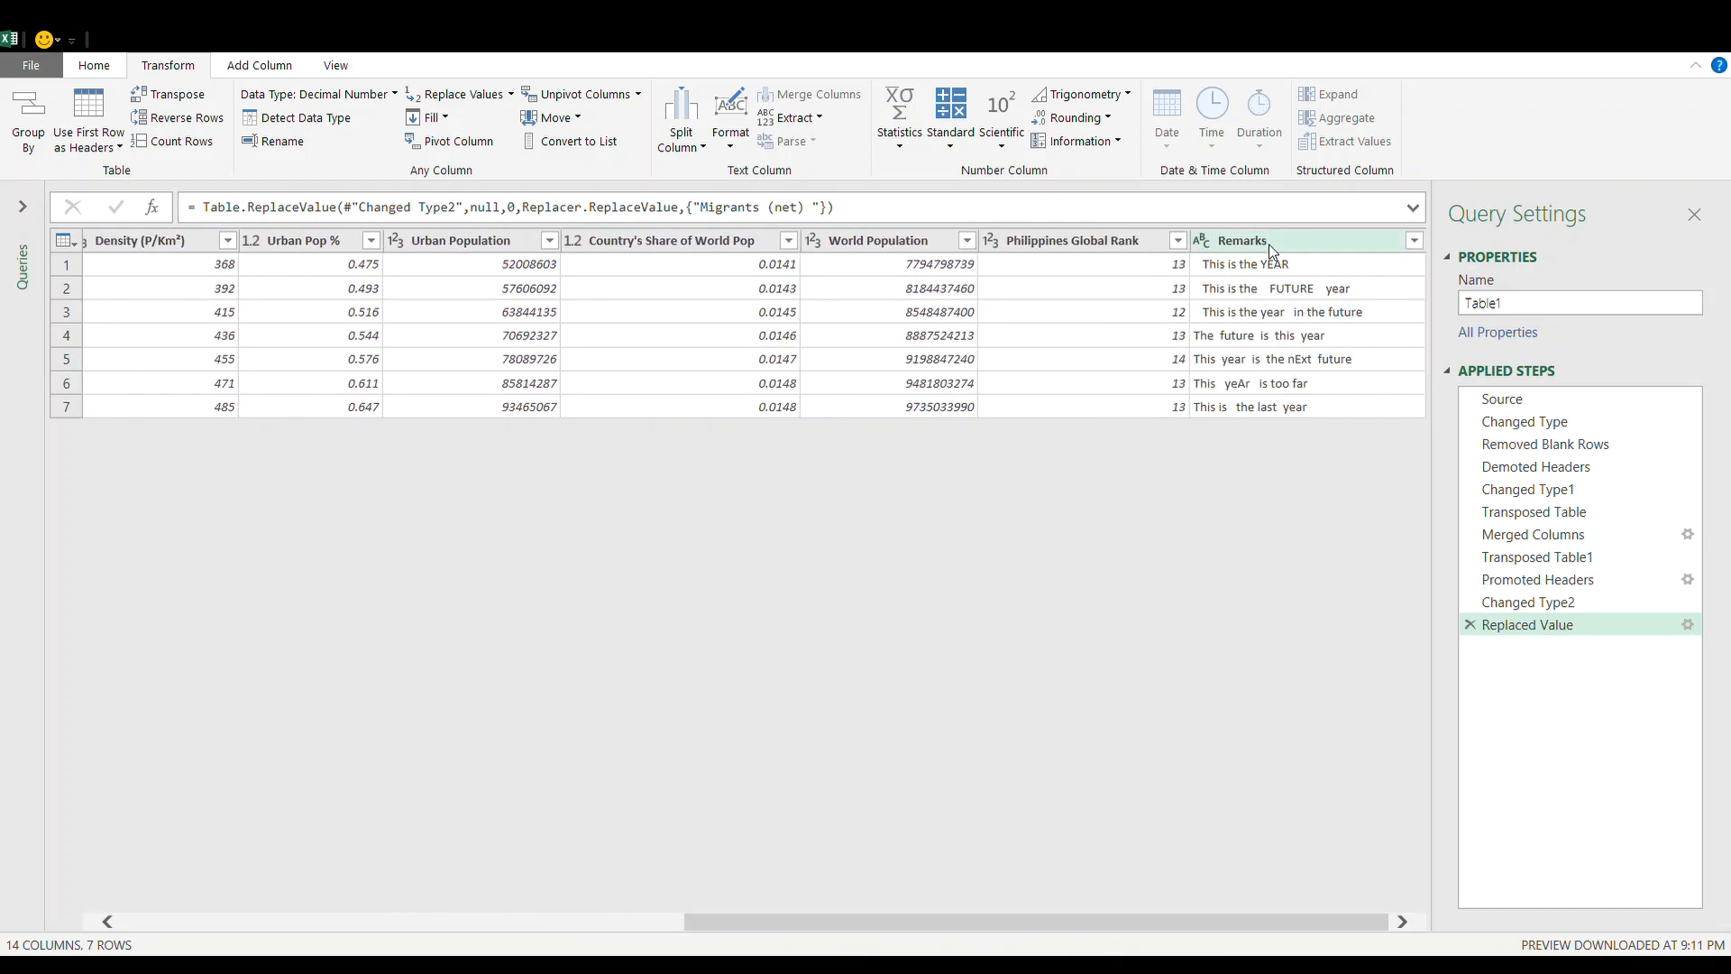
pyautogui.click(1271, 244)
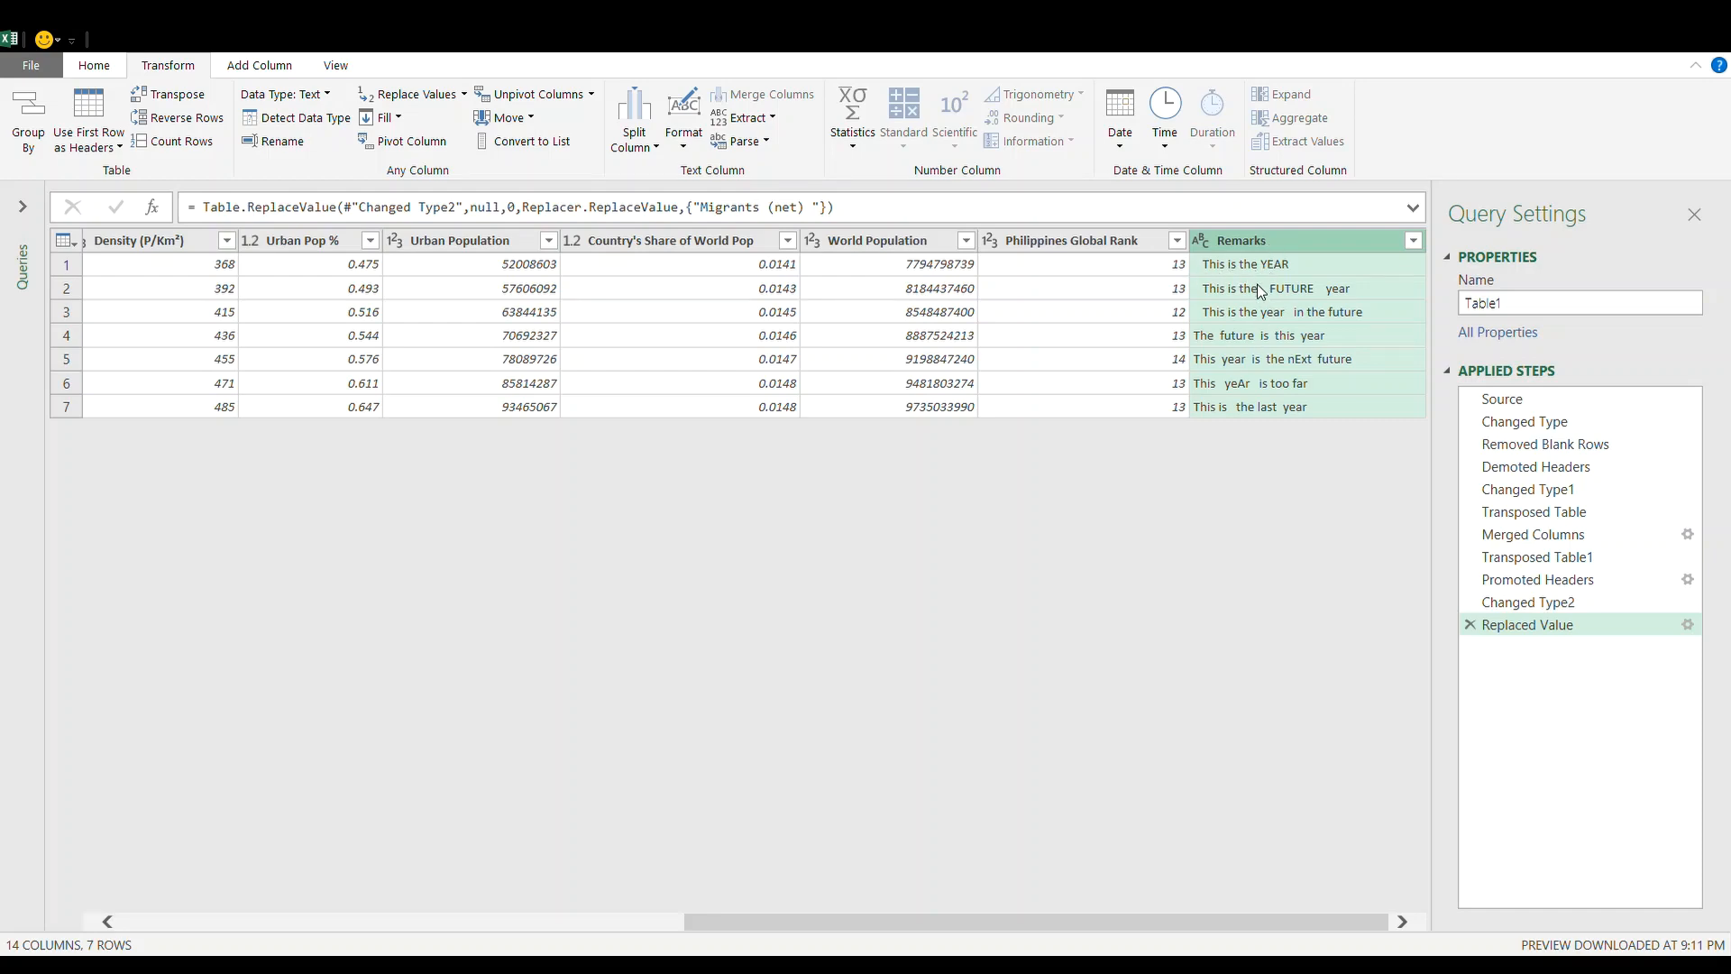
pyautogui.click(687, 159)
pyautogui.click(697, 170)
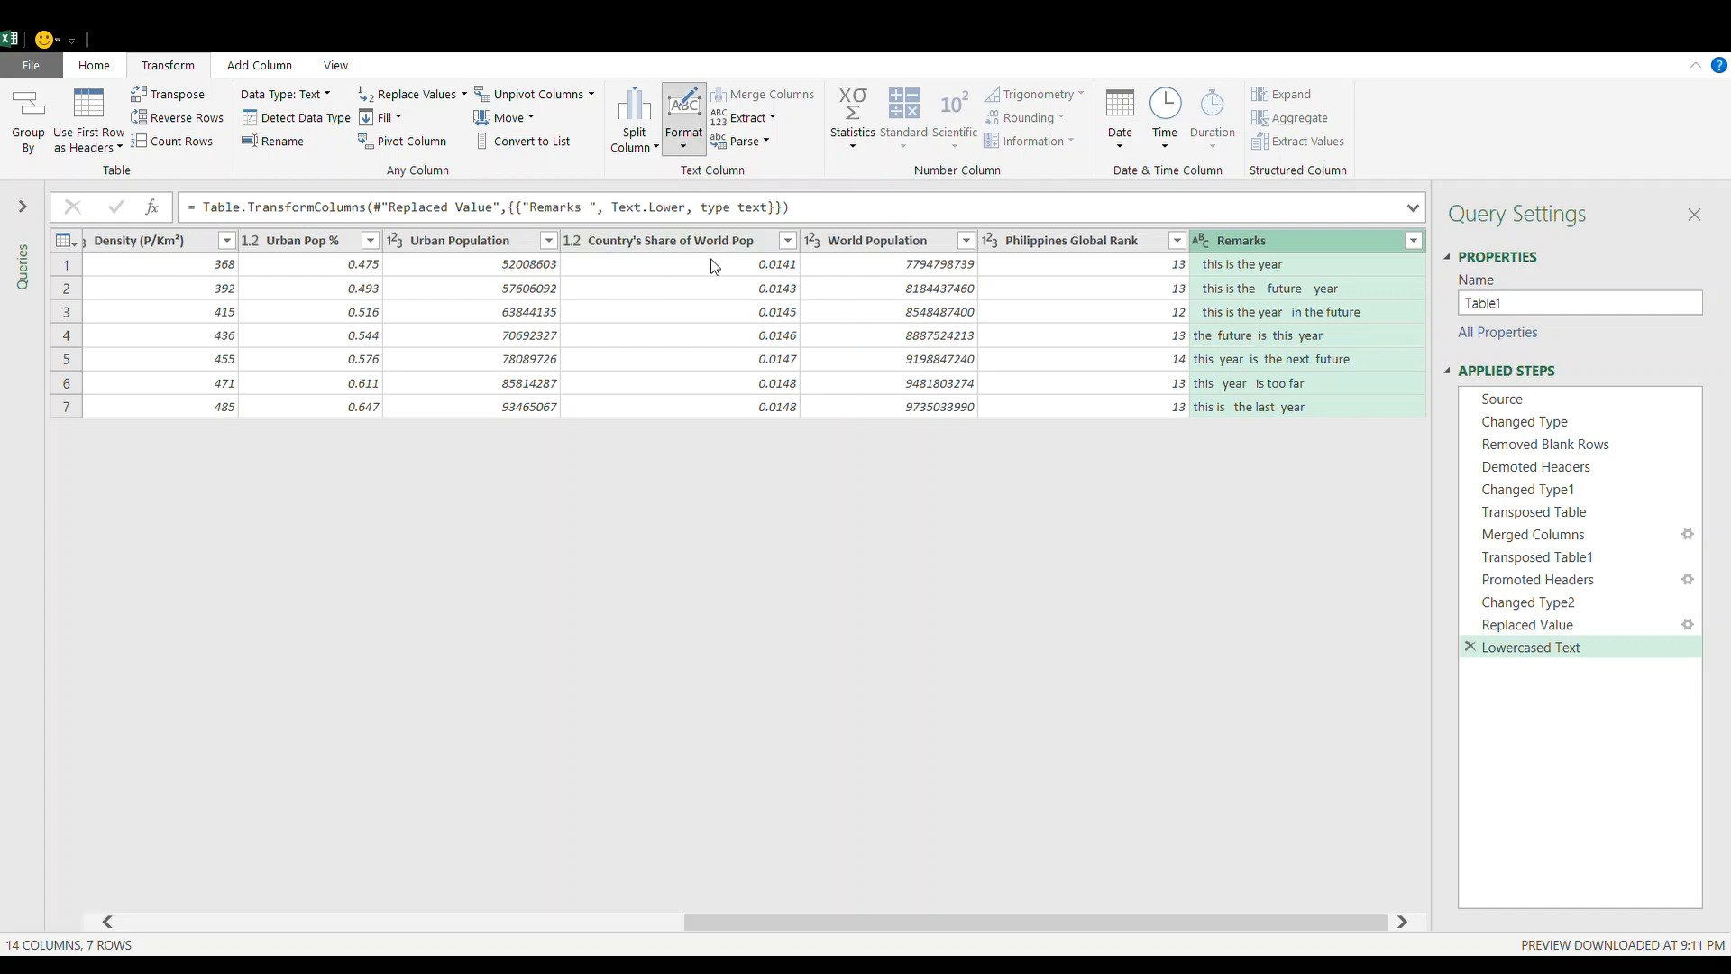
pyautogui.click(683, 122)
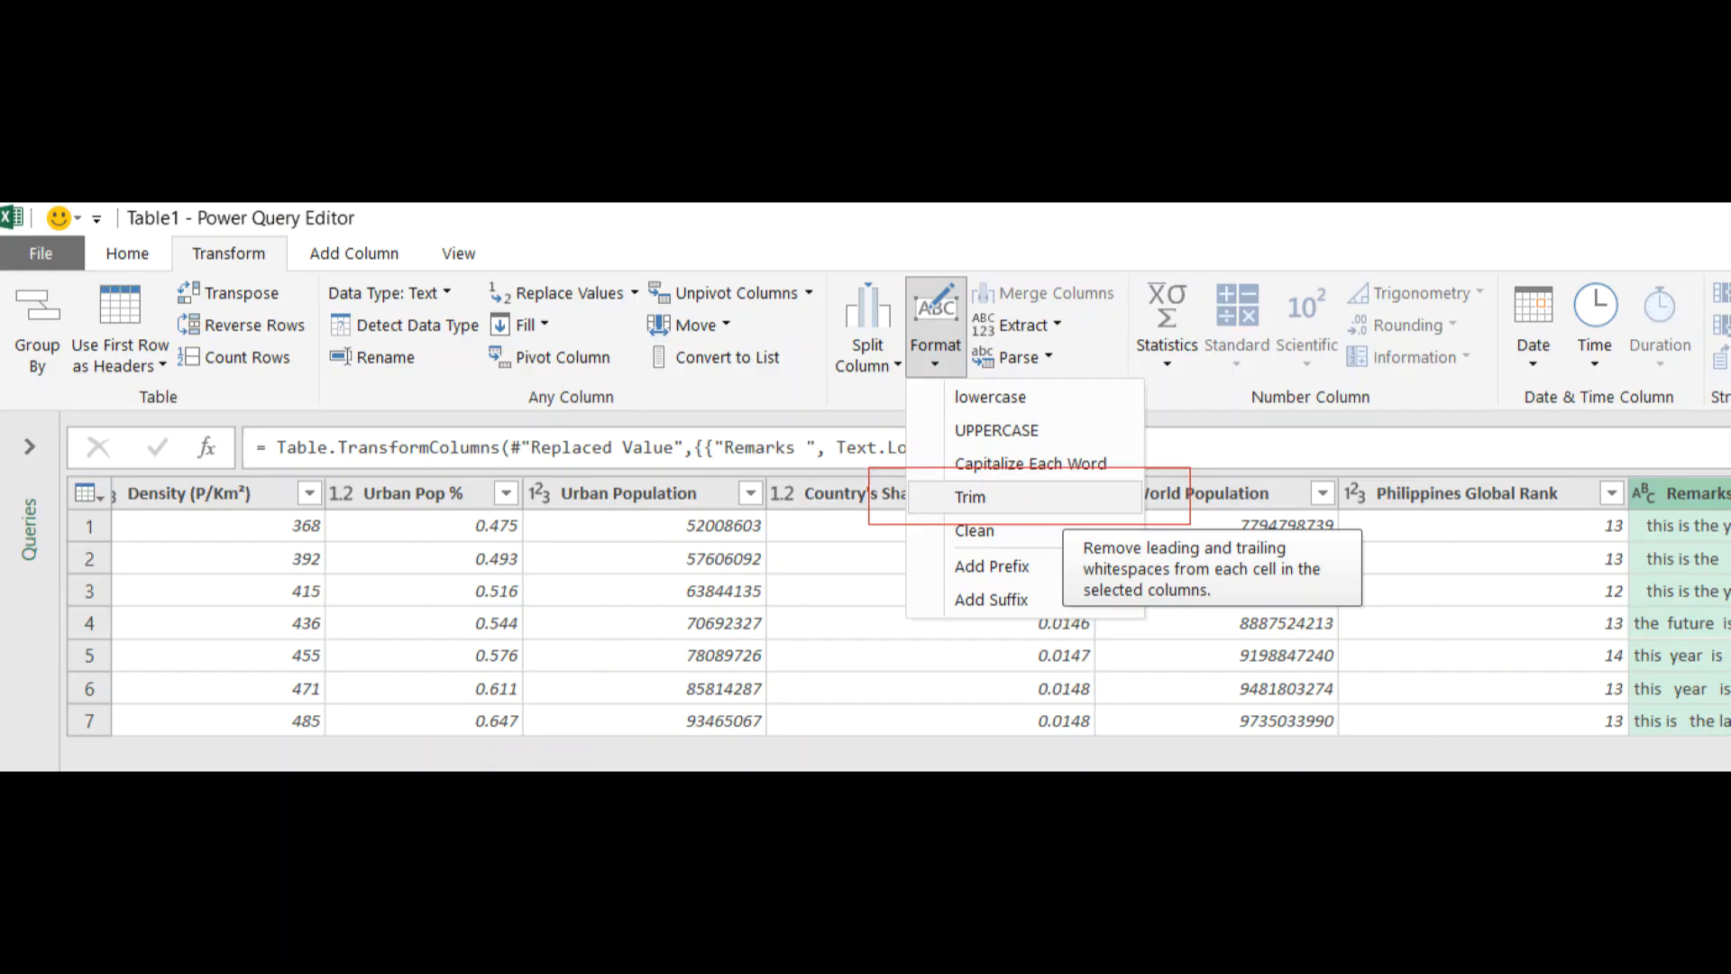
pyautogui.click(971, 497)
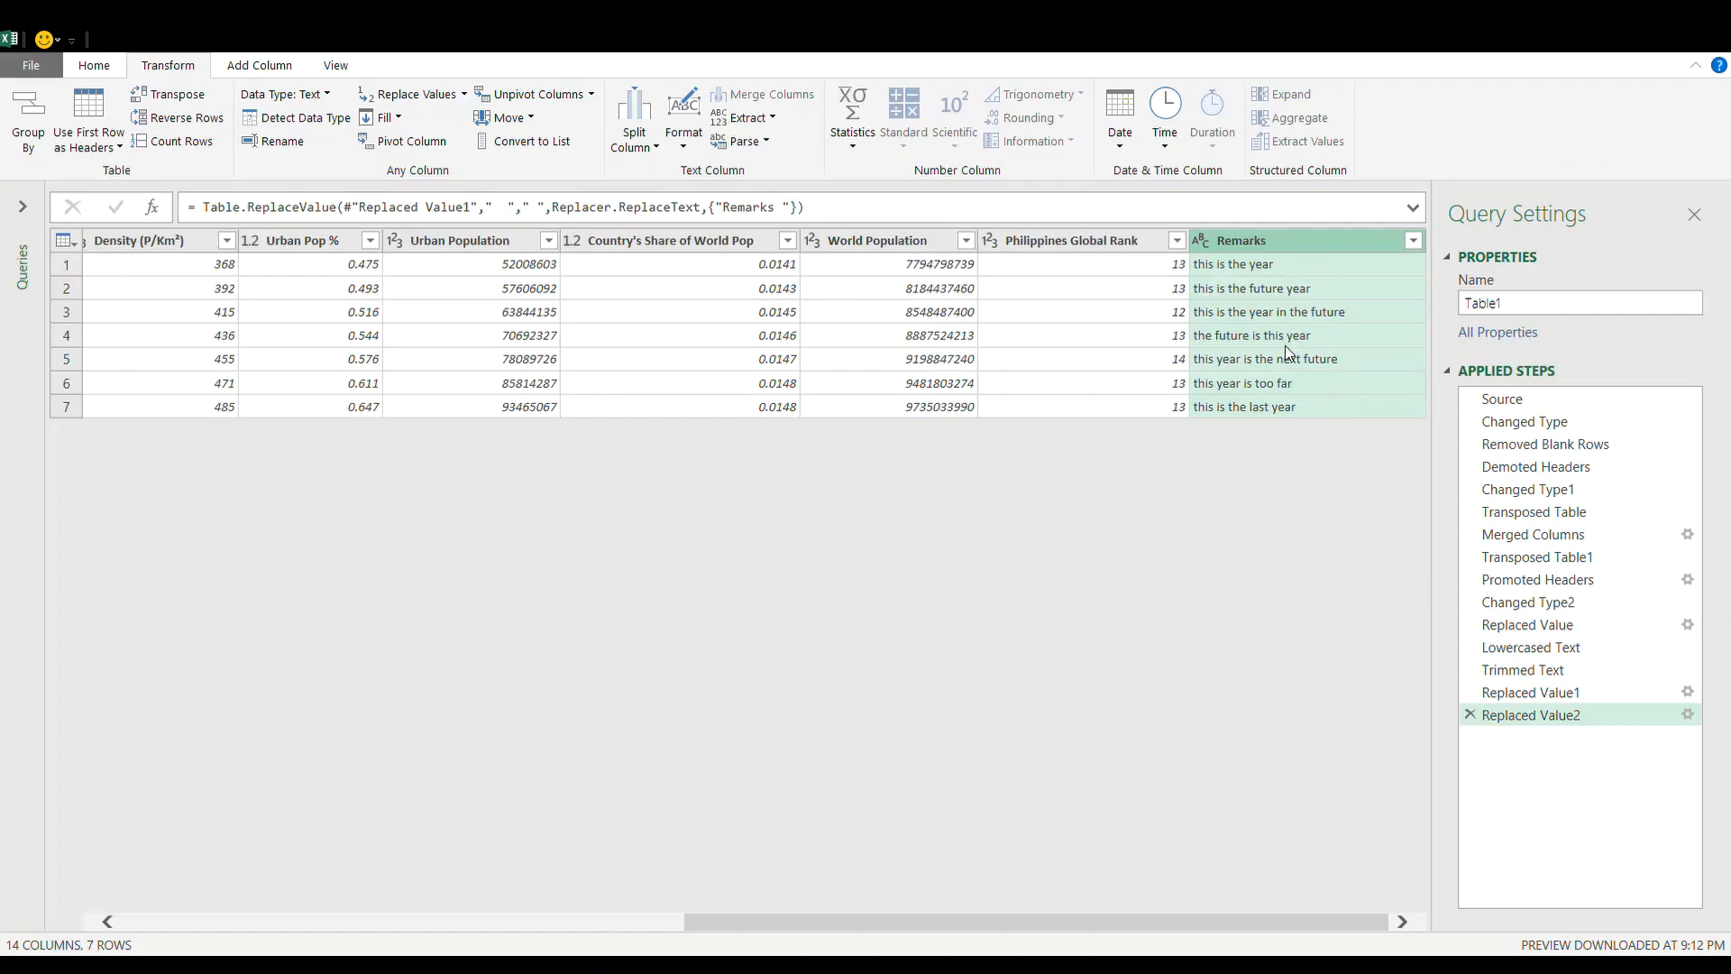
# - Load the cleaned query into a new worksheet and apply the gray banded style to the resulting table
pyautogui.moveTo(1019, 927); pyautogui.dragTo(363, 938)
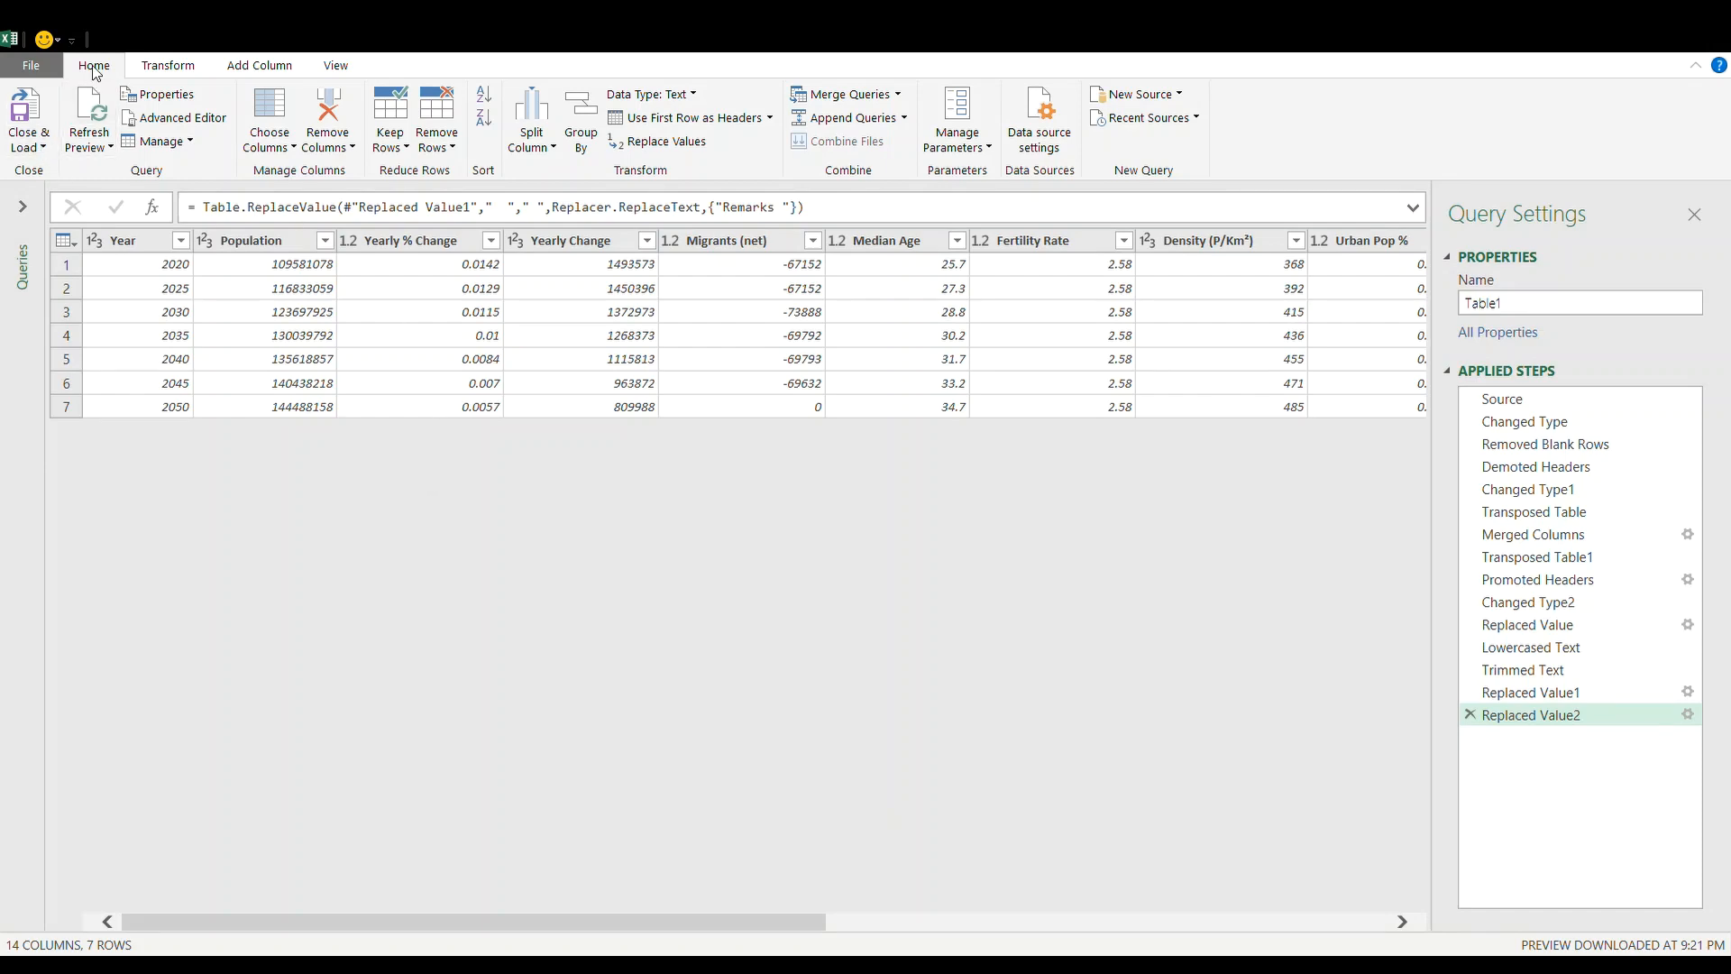
pyautogui.click(36, 151)
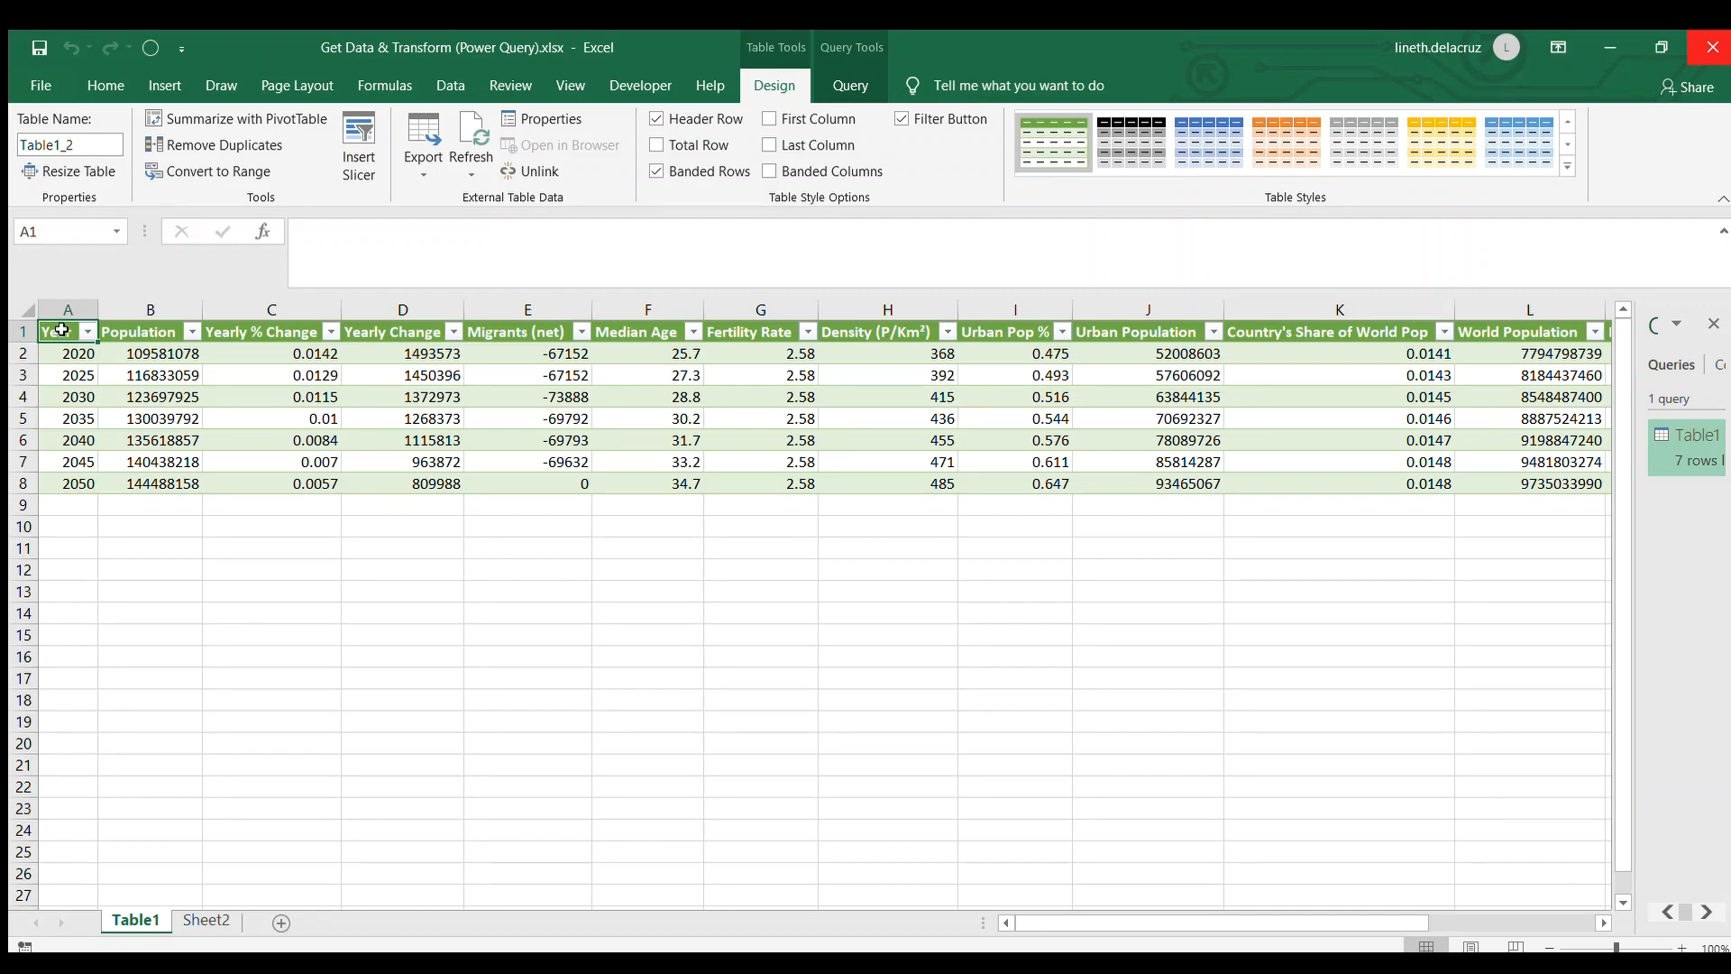
pyautogui.moveTo(59, 334); pyautogui.dragTo(1379, 483)
pyautogui.click(1364, 145)
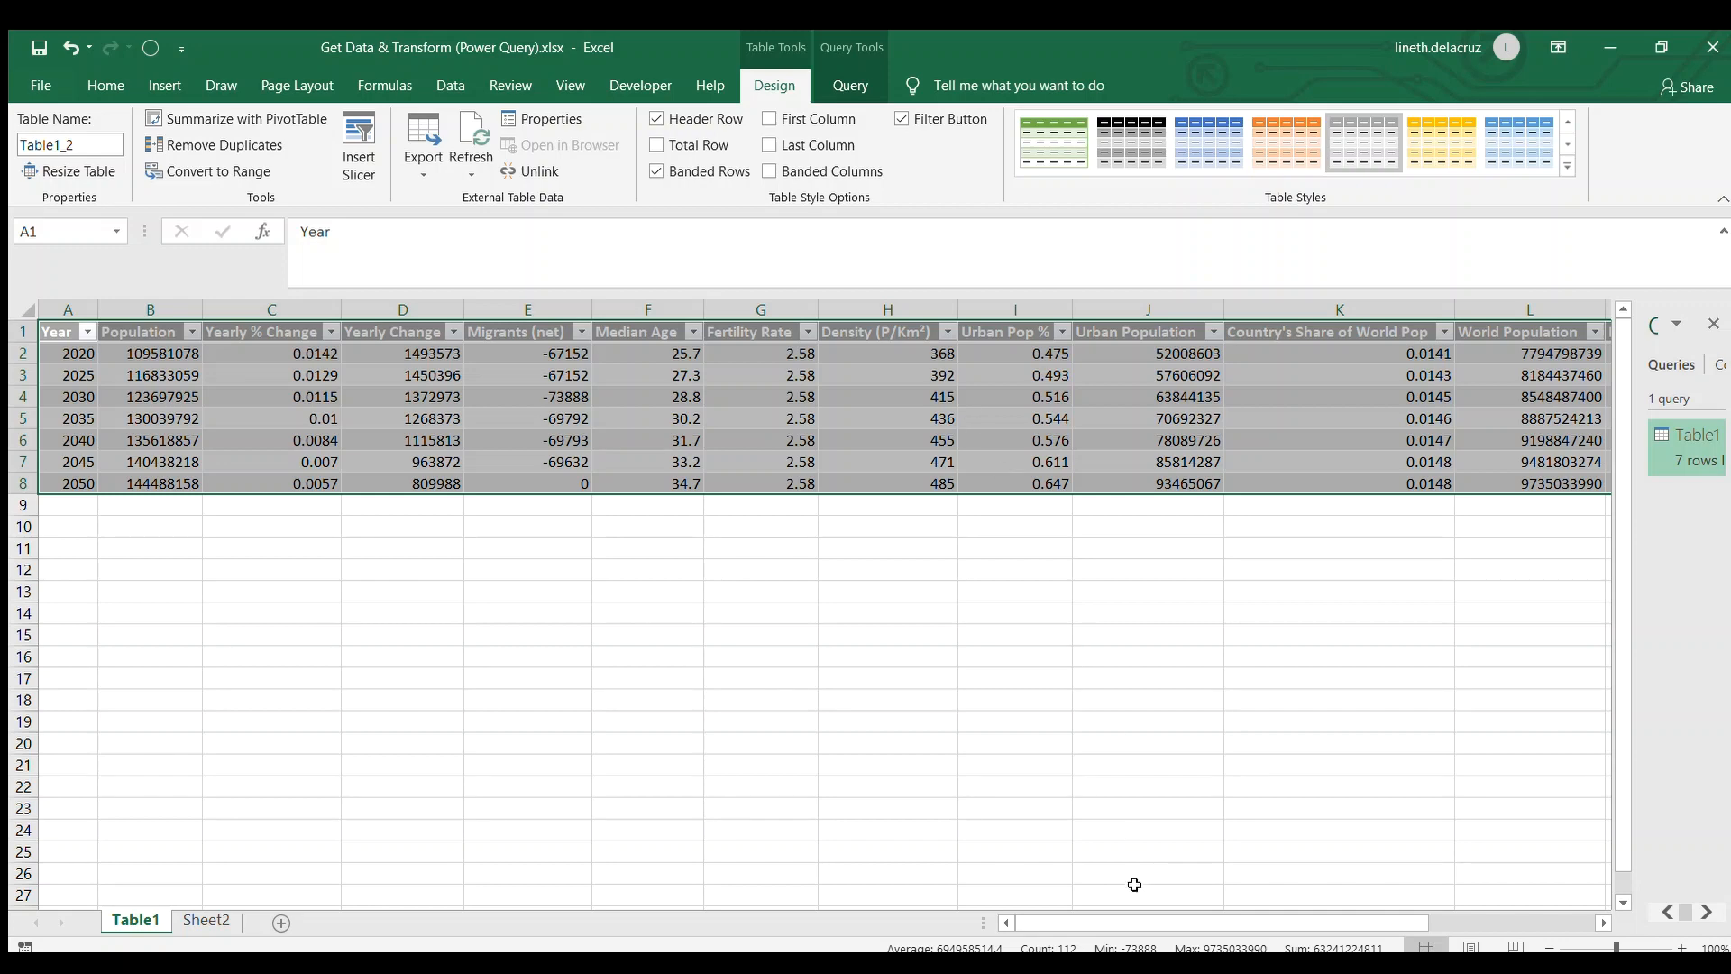
pyautogui.moveTo(1129, 923); pyautogui.dragTo(1057, 933)
pyautogui.click(972, 440)
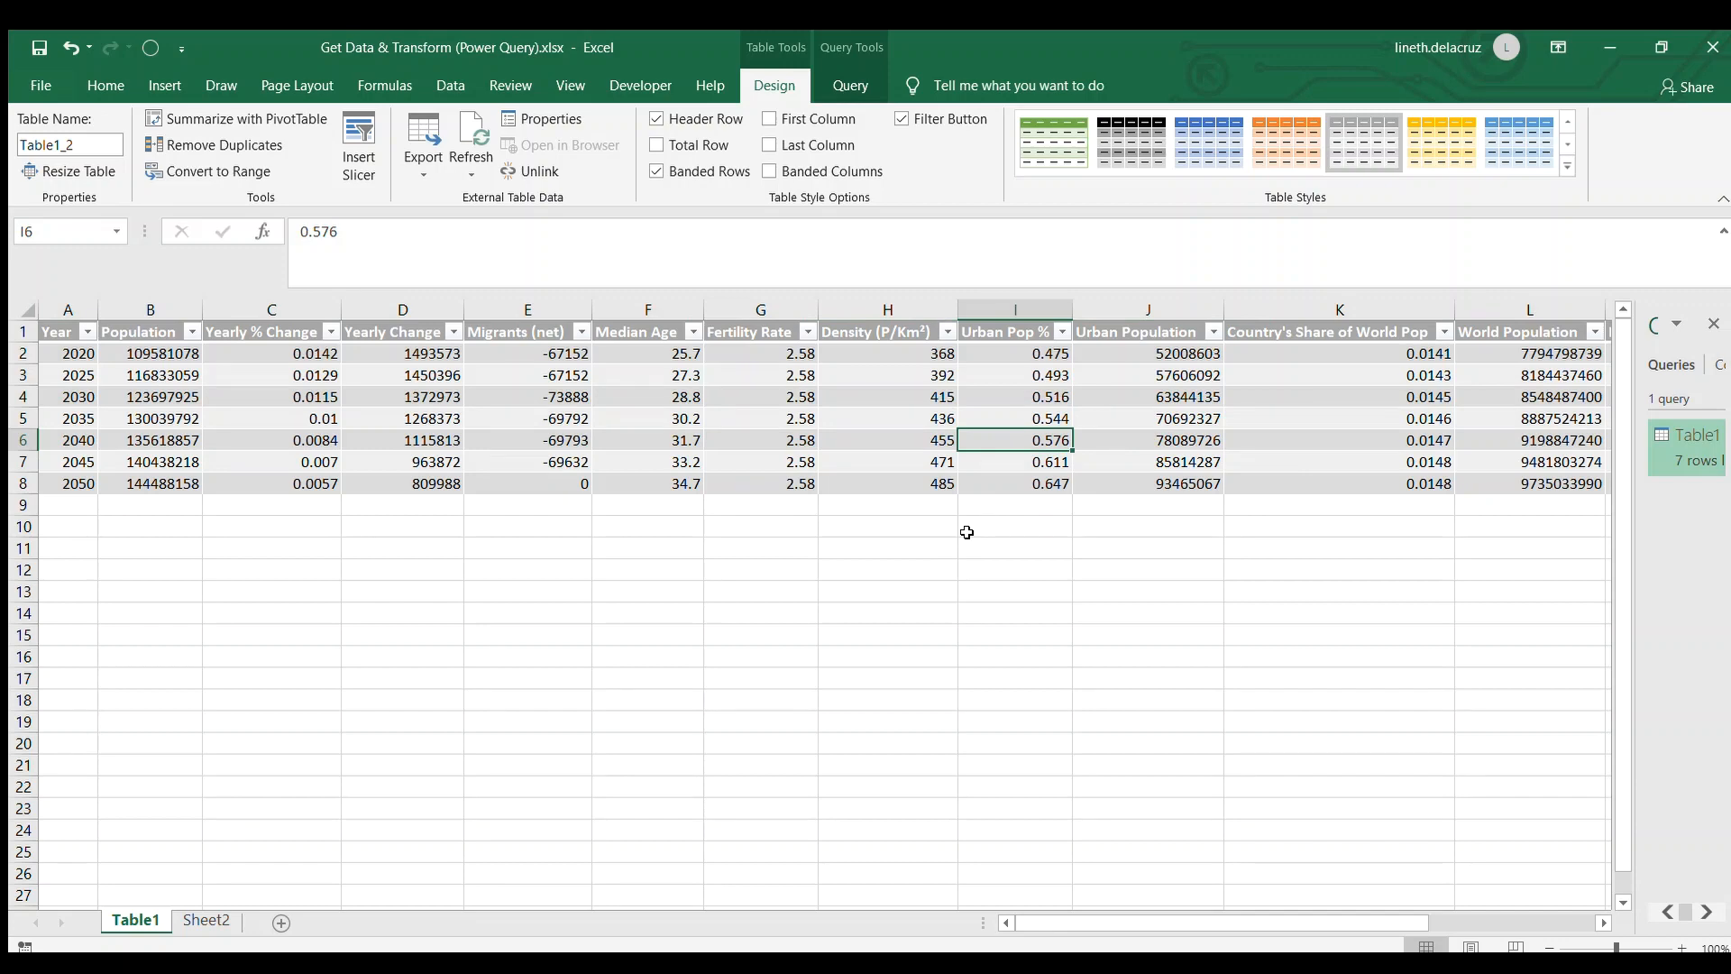